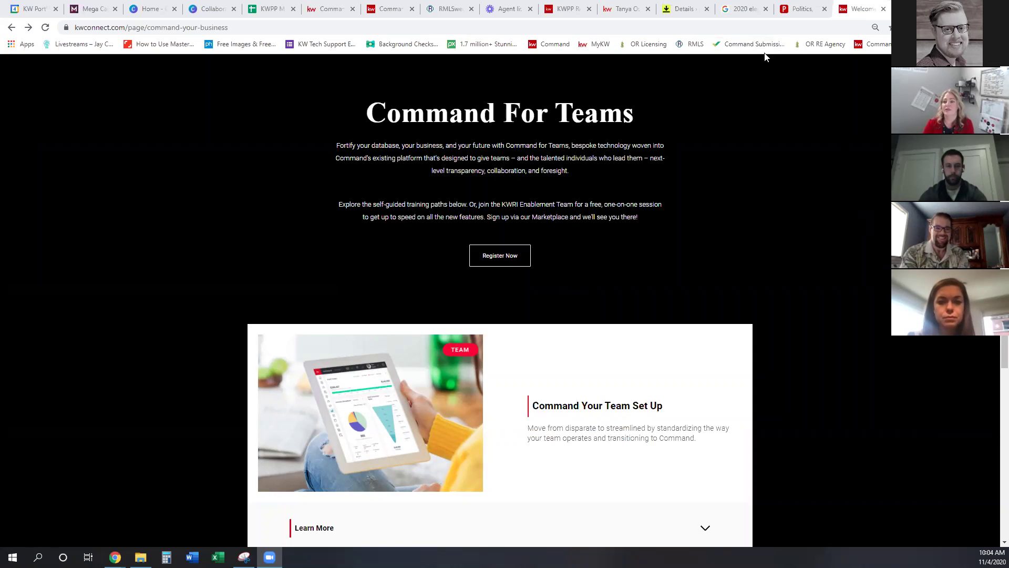
# - Switch the Contacts page from the team's contacts to the personal account's 239 contacts
pyautogui.moveTo(115, 556)
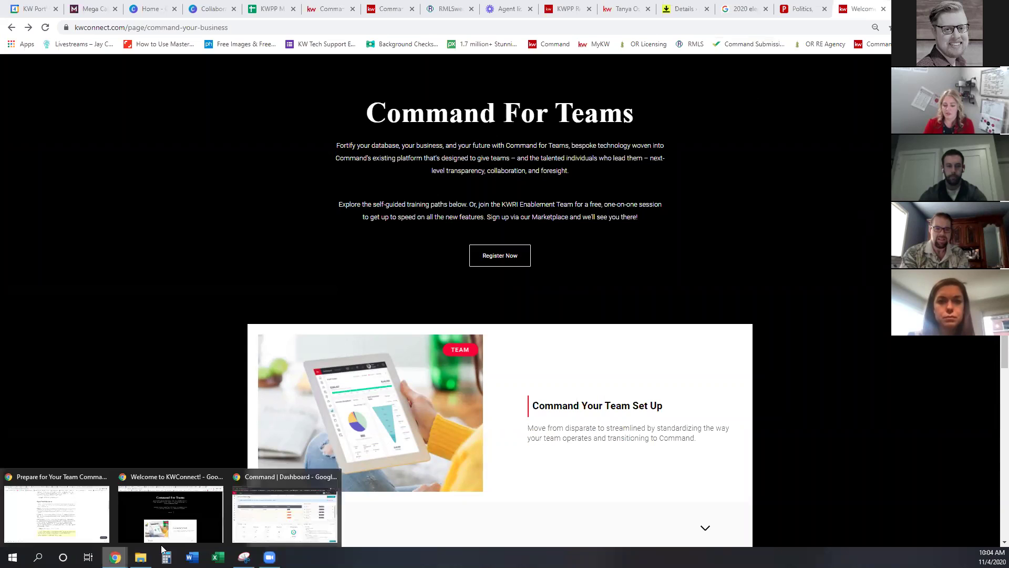
pyautogui.click(270, 520)
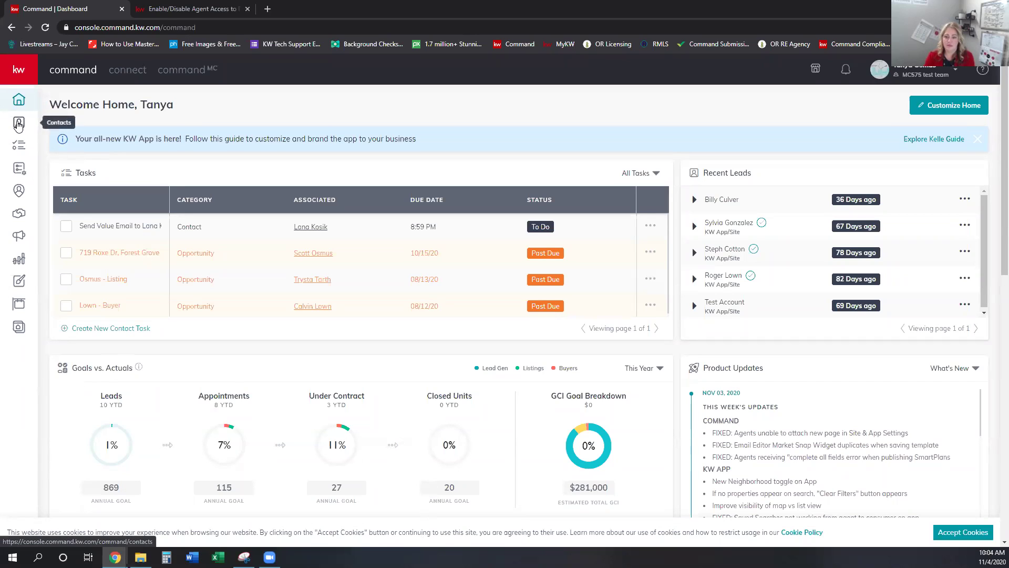
pyautogui.click(18, 124)
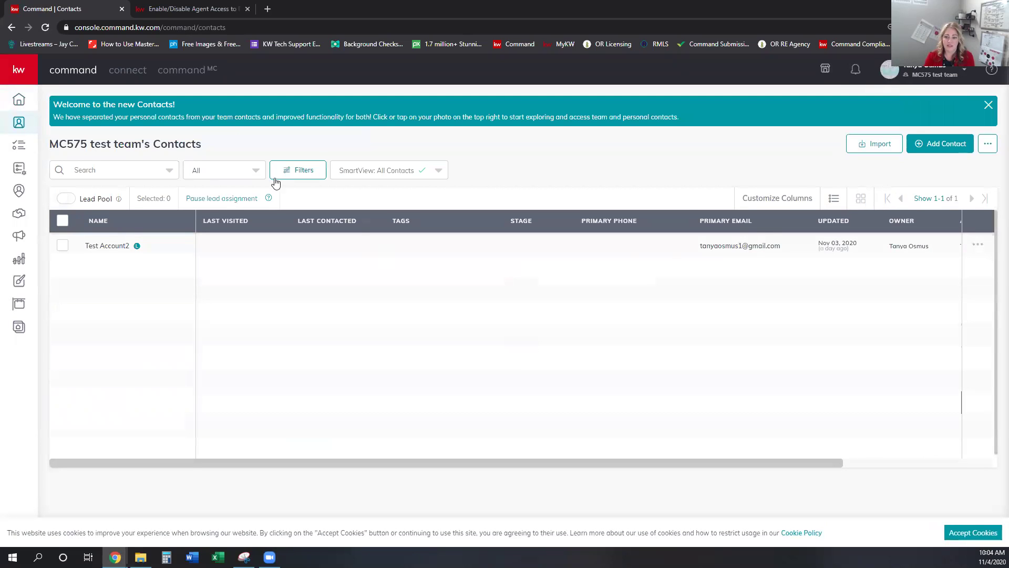
pyautogui.click(930, 72)
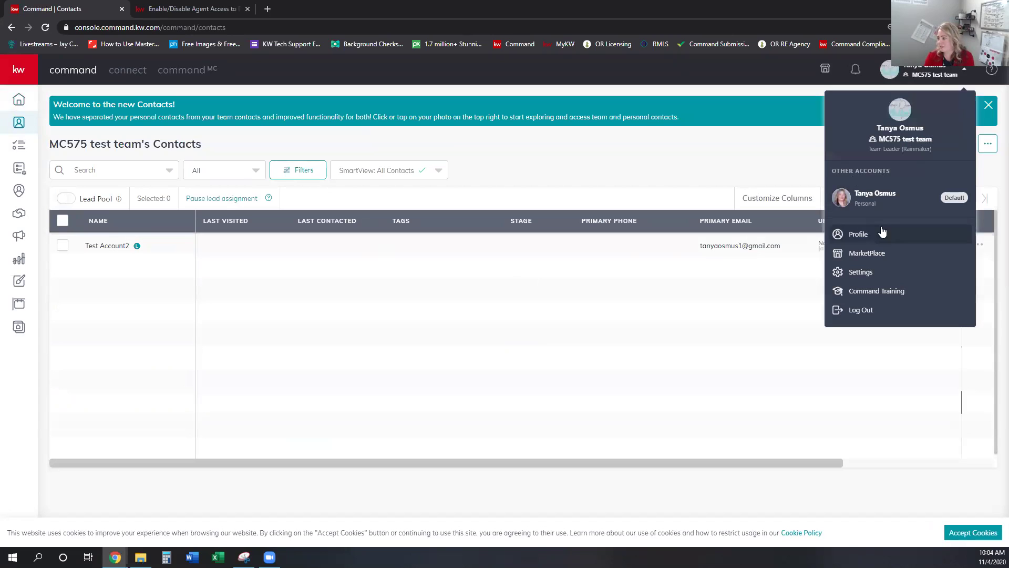
pyautogui.click(886, 203)
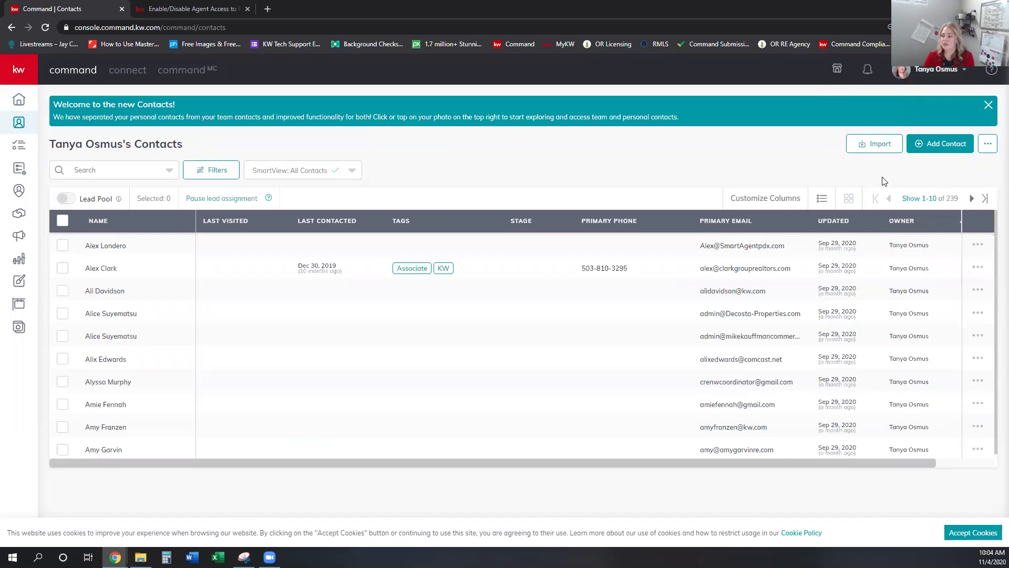
# - Set the page size to 500 contacts and select all 239 contacts
pyautogui.click(923, 199)
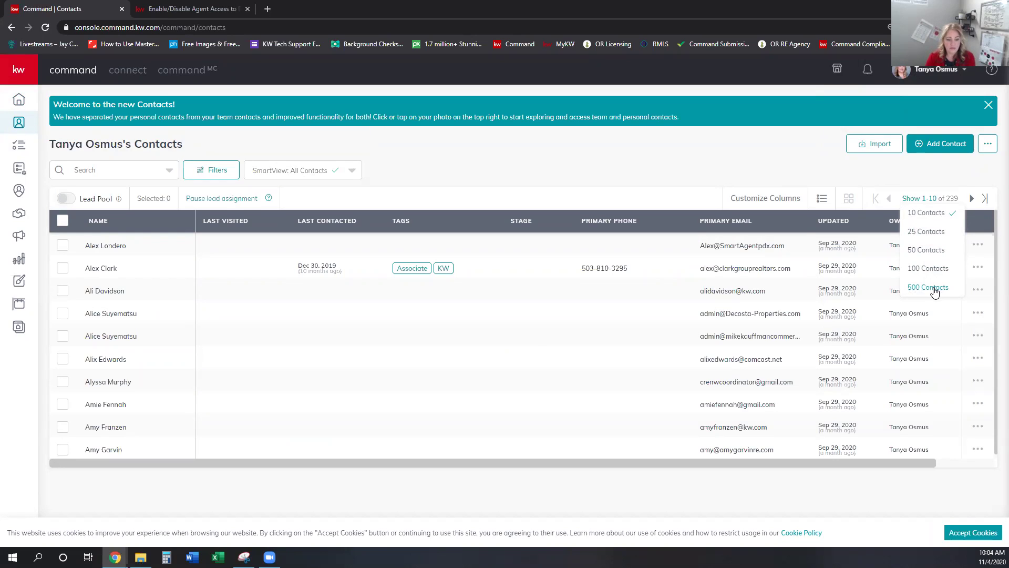
pyautogui.click(934, 288)
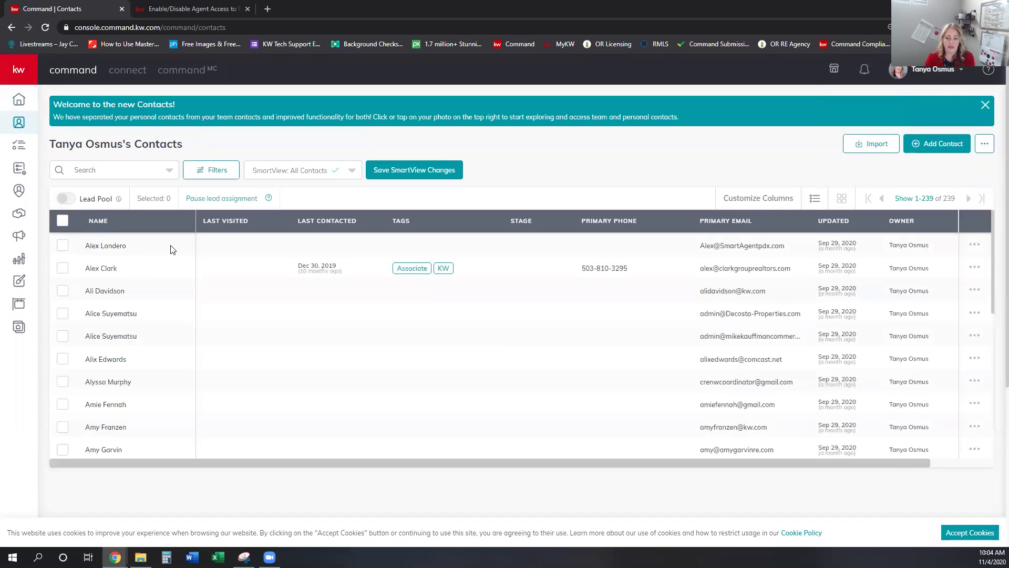
pyautogui.click(63, 222)
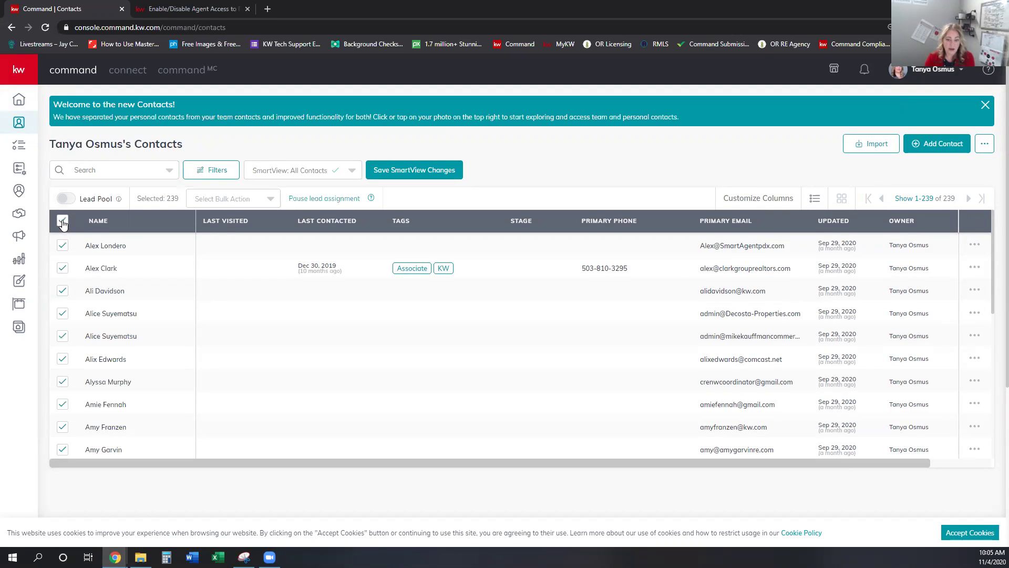
# - Review the bulk actions for the selected contacts, then reload the page to clear the selection
pyautogui.click(270, 199)
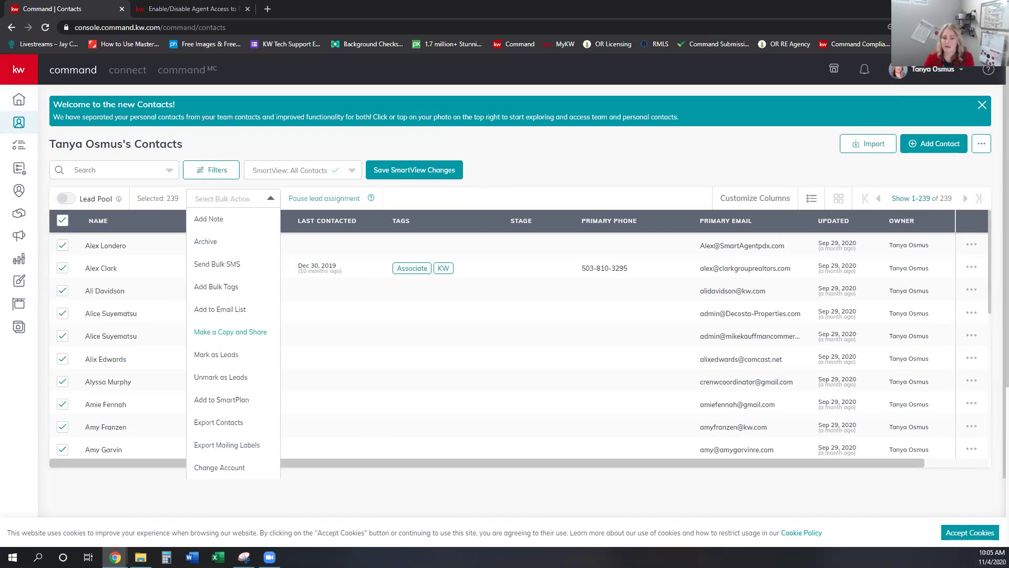
pyautogui.click(45, 27)
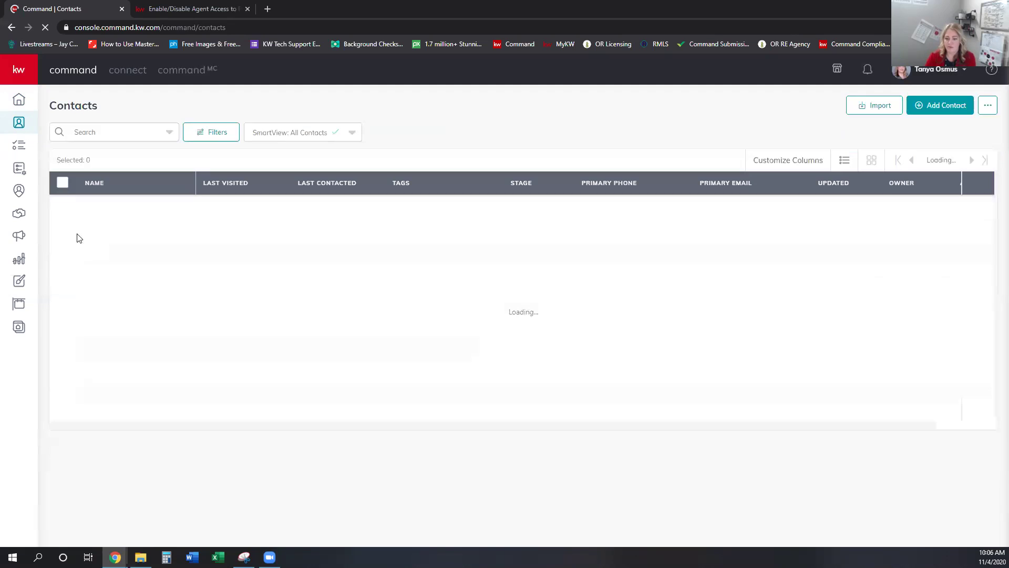
# - Search contacts for 'tes', view Test Number 3's record, and return to the three matches
pyautogui.click(112, 171)
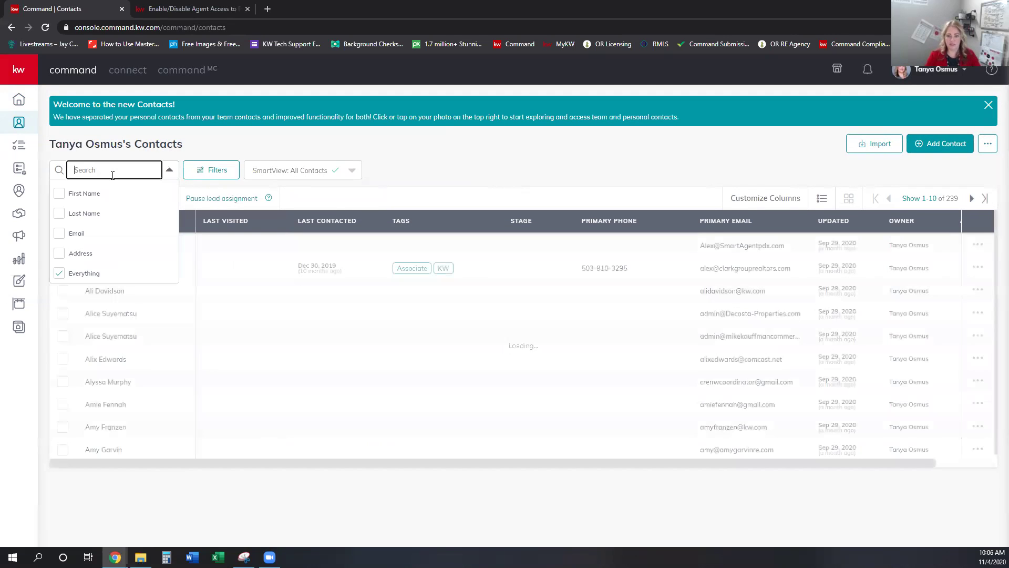
pyautogui.write('tewst')
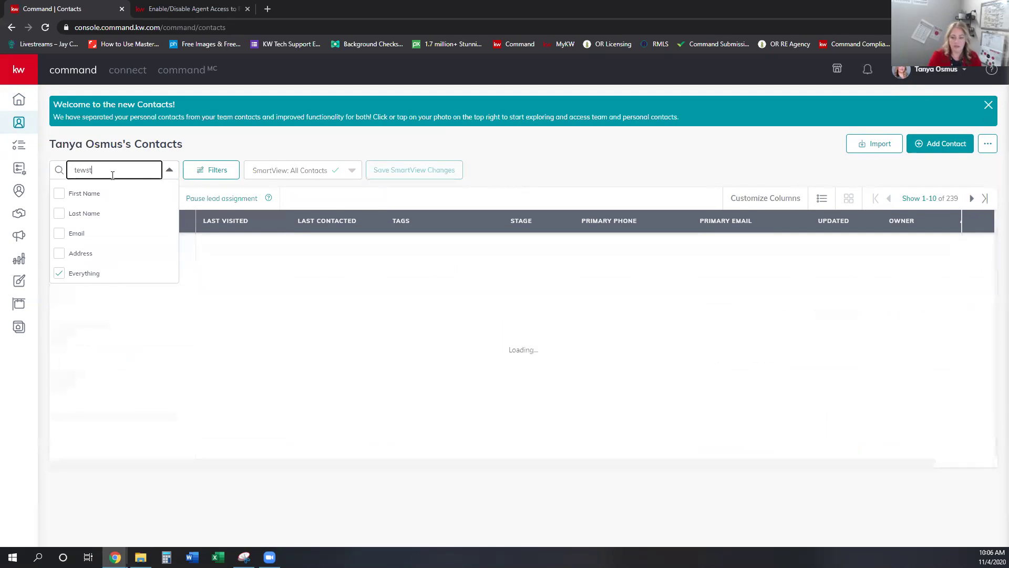
pyautogui.press('BackSpace')
pyautogui.press('BackSpace')
pyautogui.press('BackSpace')
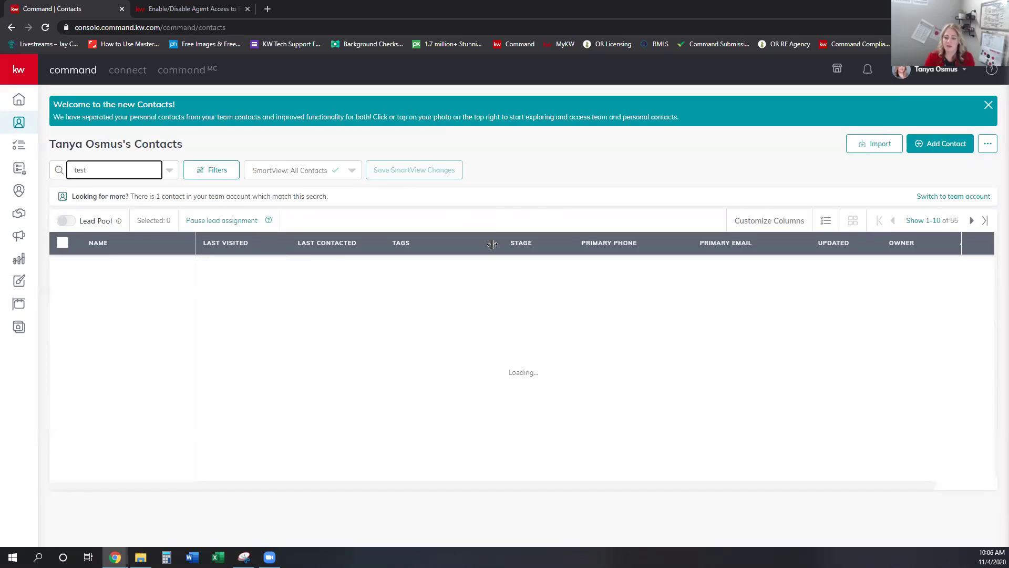
pyautogui.click(124, 168)
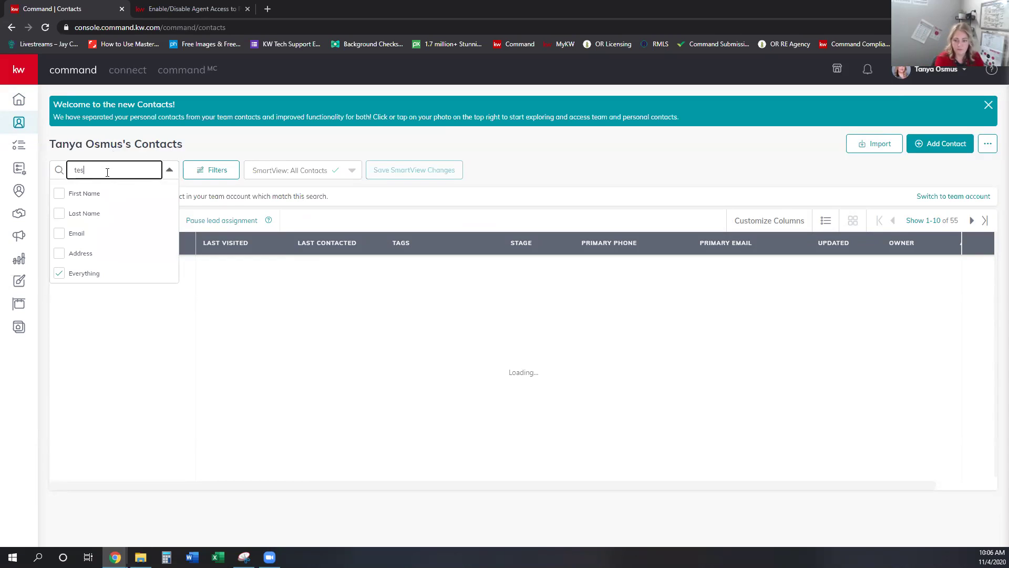
pyautogui.press('Return')
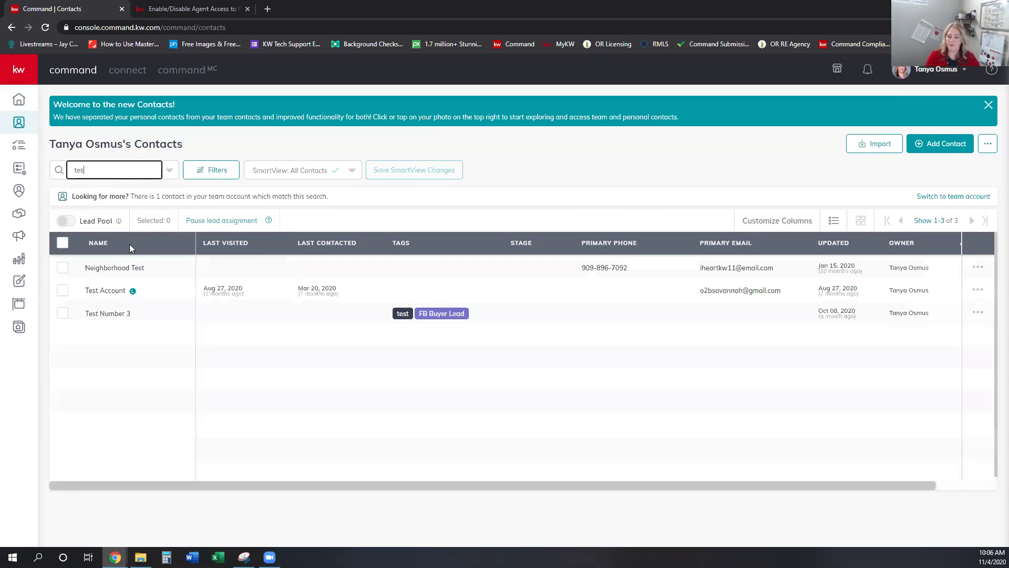
pyautogui.click(112, 316)
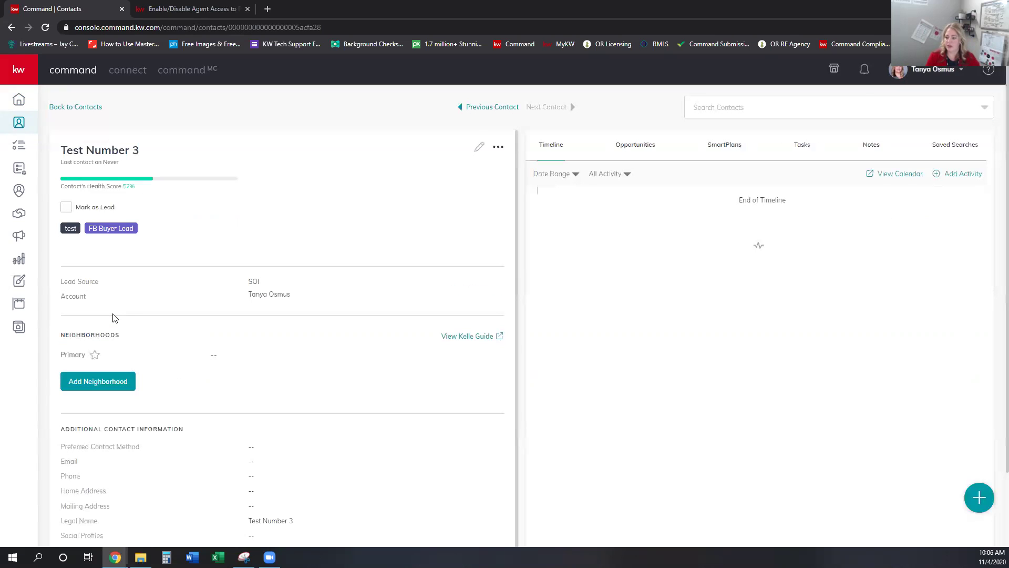
pyautogui.click(76, 107)
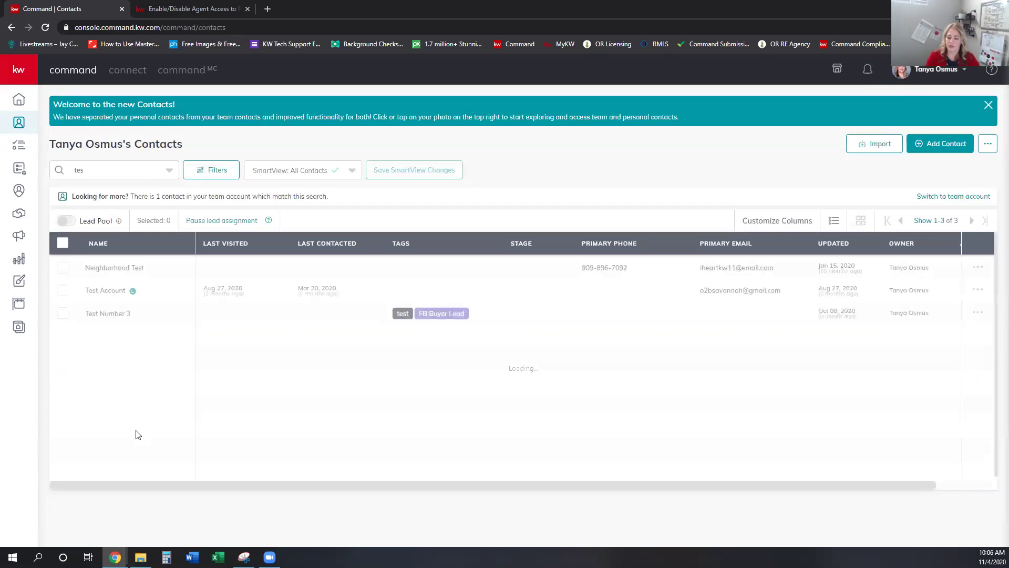
pyautogui.click(61, 314)
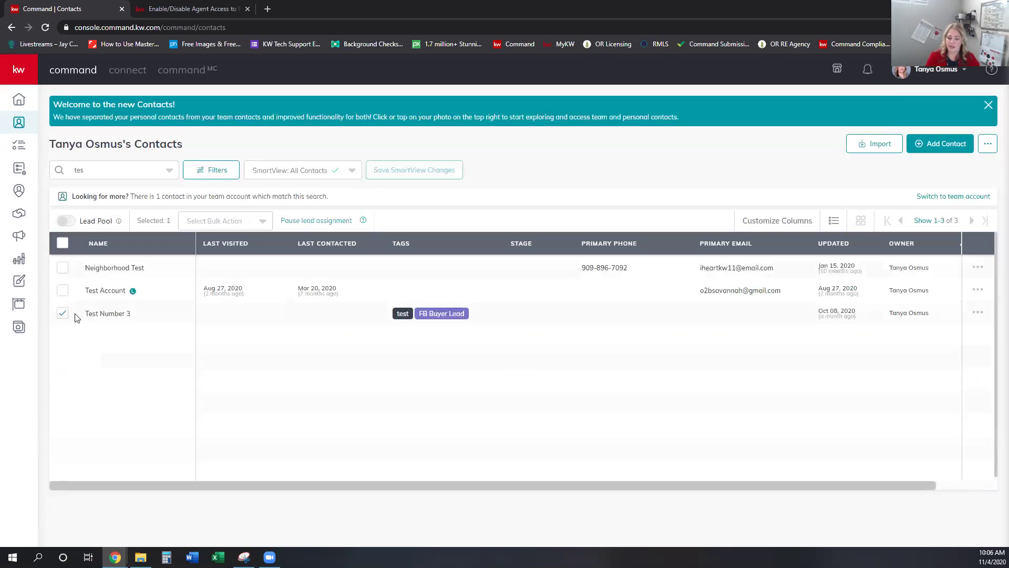
pyautogui.click(231, 221)
pyautogui.click(232, 353)
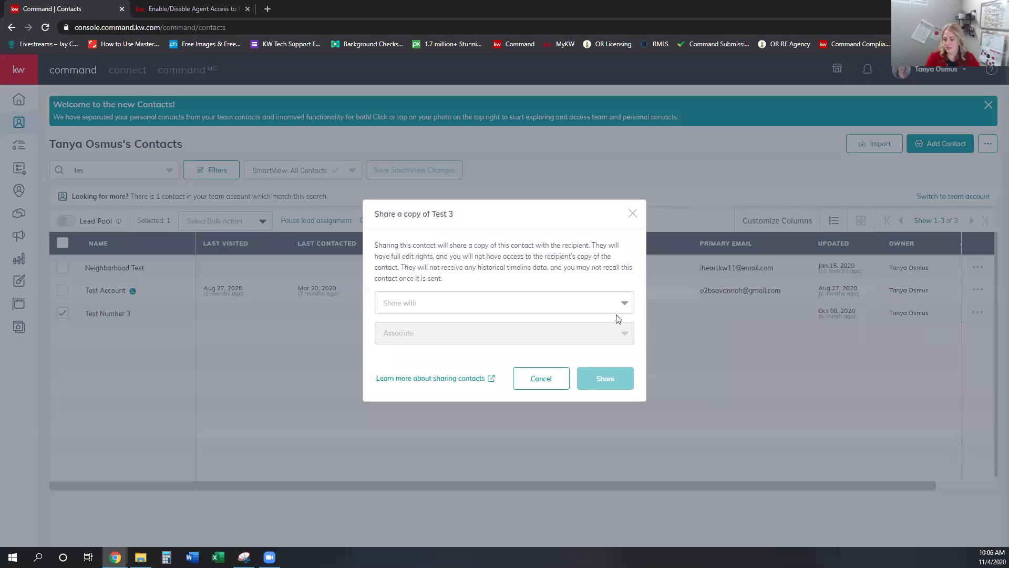
pyautogui.click(618, 309)
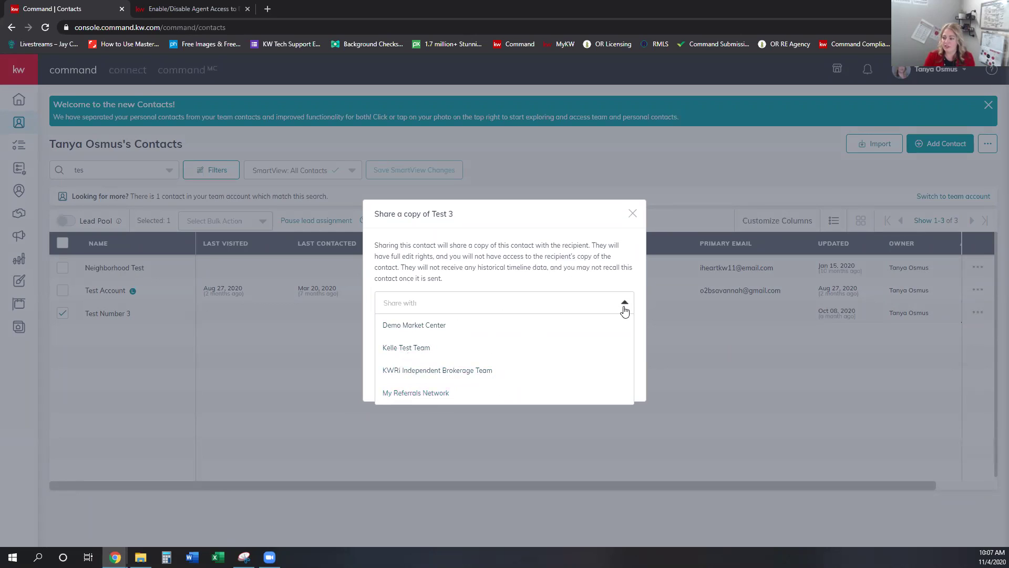
pyautogui.click(438, 399)
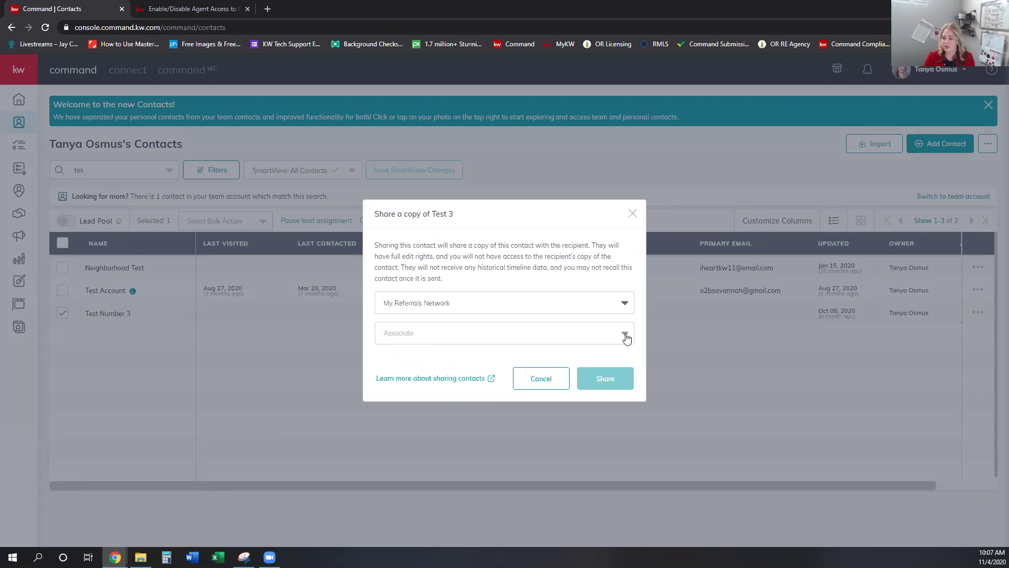
pyautogui.click(625, 335)
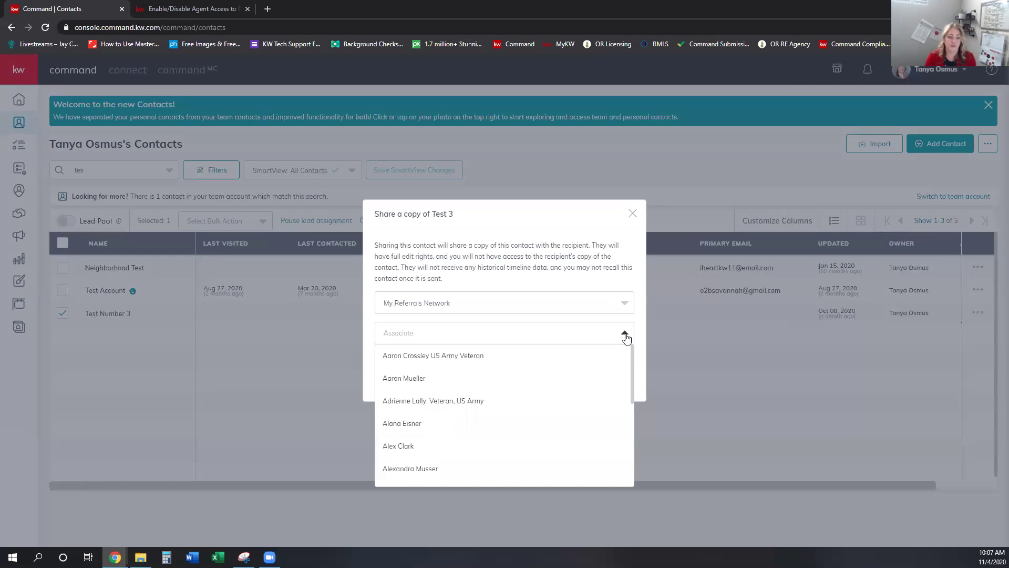
pyautogui.click(632, 213)
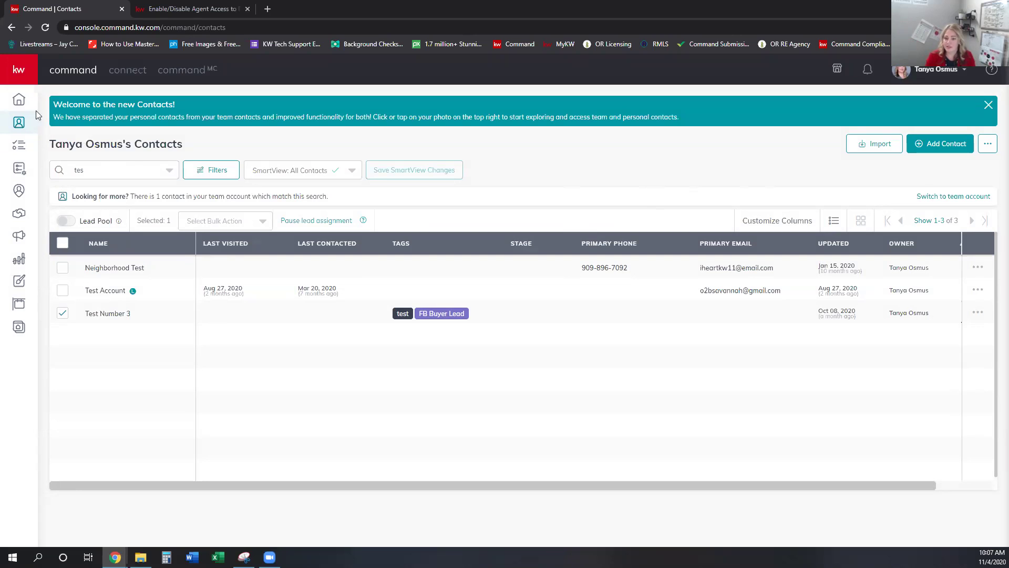
pyautogui.click(22, 100)
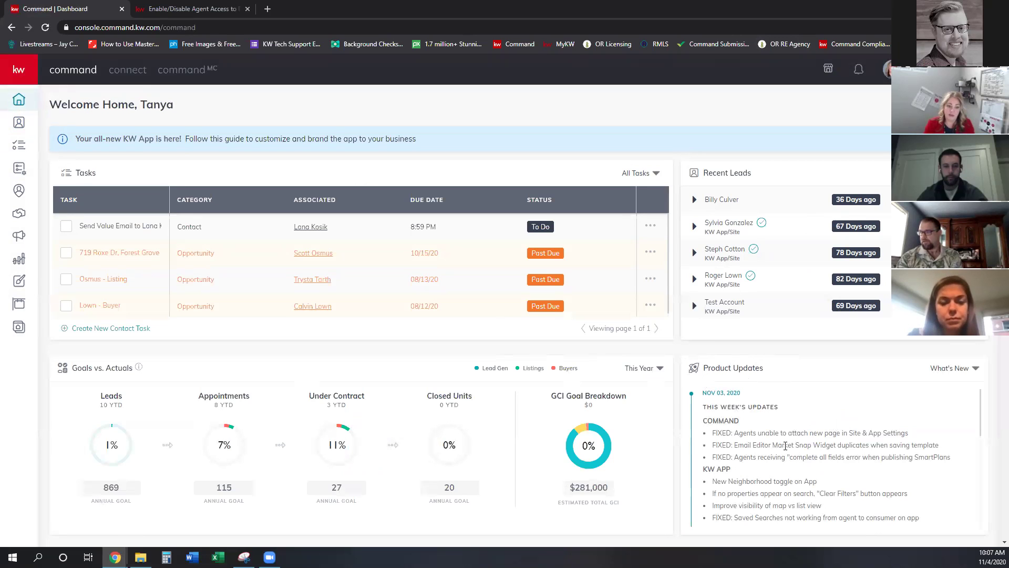
pyautogui.scroll(-3, 787, 443)
pyautogui.scroll(-4, 646, 368)
pyautogui.scroll(-2, 959, 481)
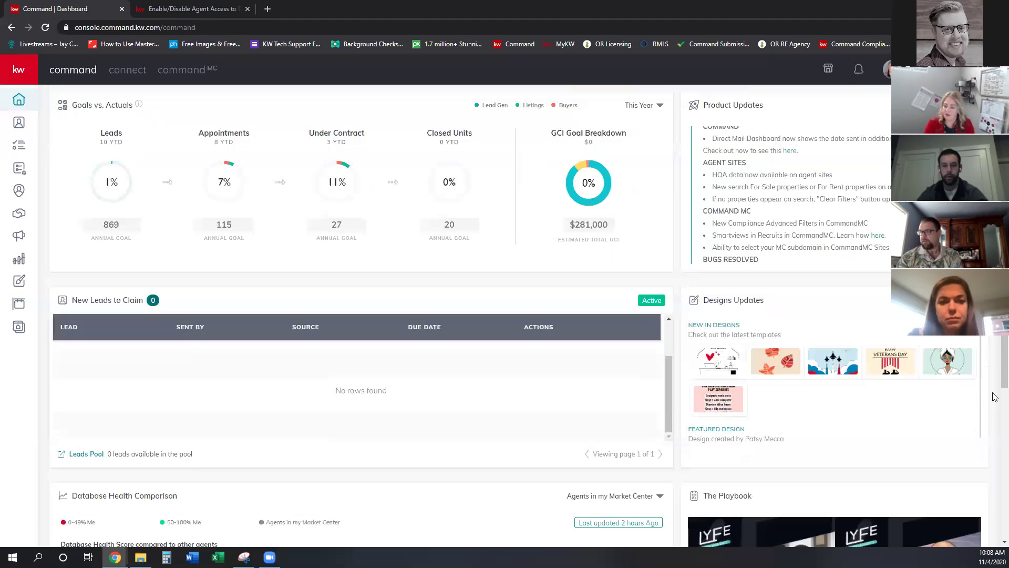
pyautogui.scroll(-6, 980, 434)
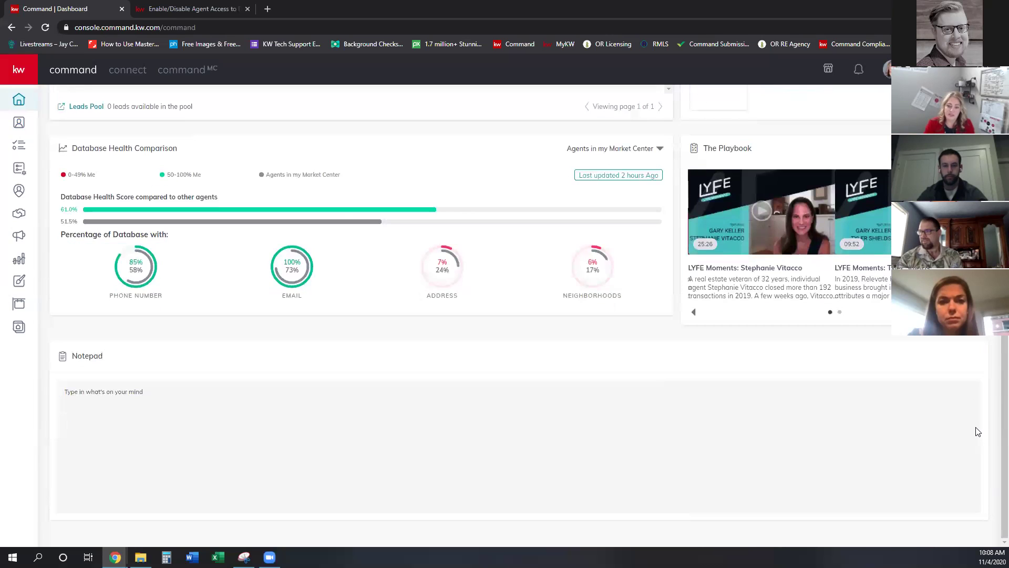
pyautogui.scroll(1, 977, 431)
pyautogui.scroll(11, 977, 428)
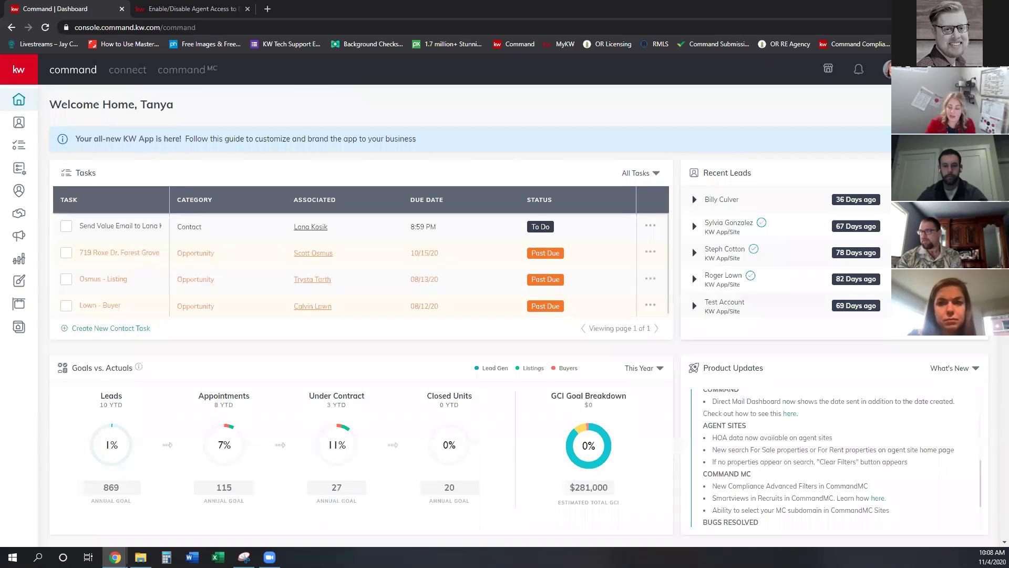
pyautogui.scroll(4, 941, 460)
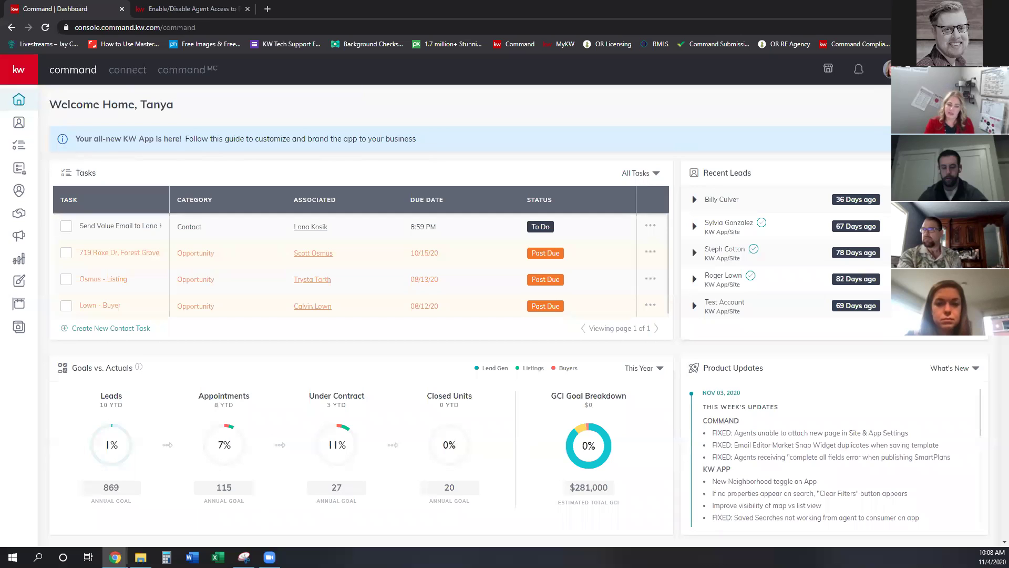
# - Switch to the MC575 test team account and open its Settings integrations page
pyautogui.click(889, 68)
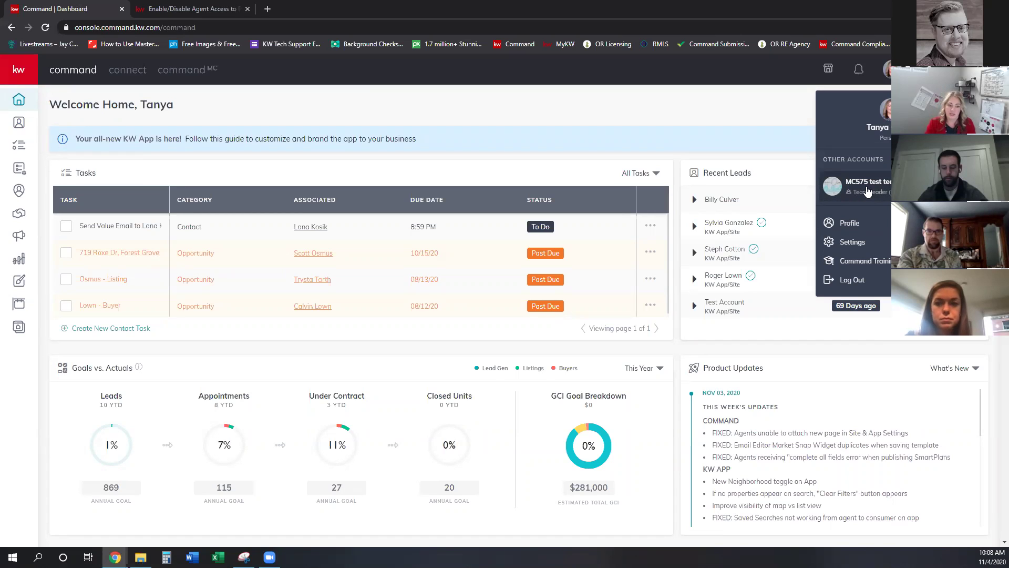
pyautogui.click(868, 191)
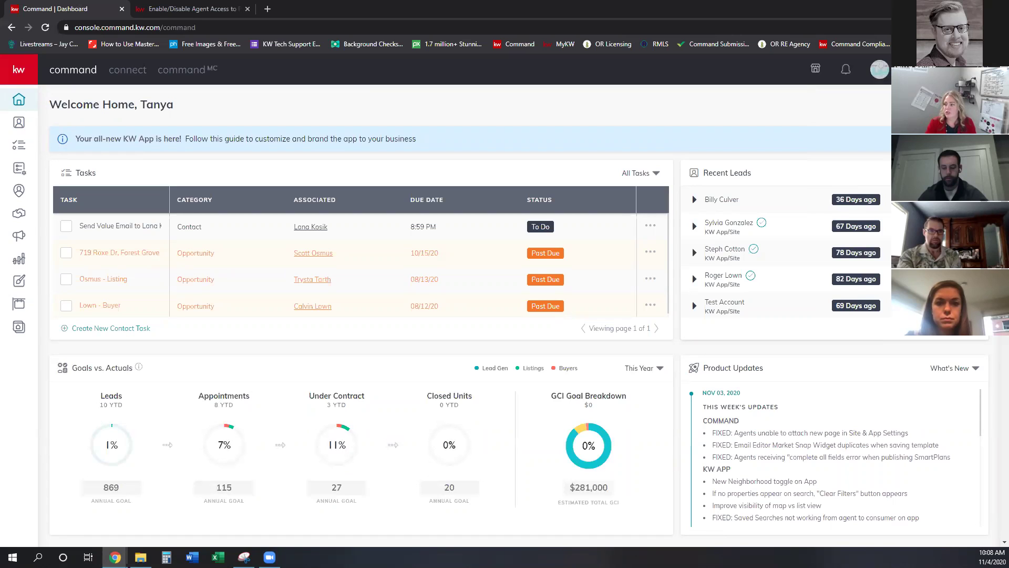
pyautogui.click(879, 69)
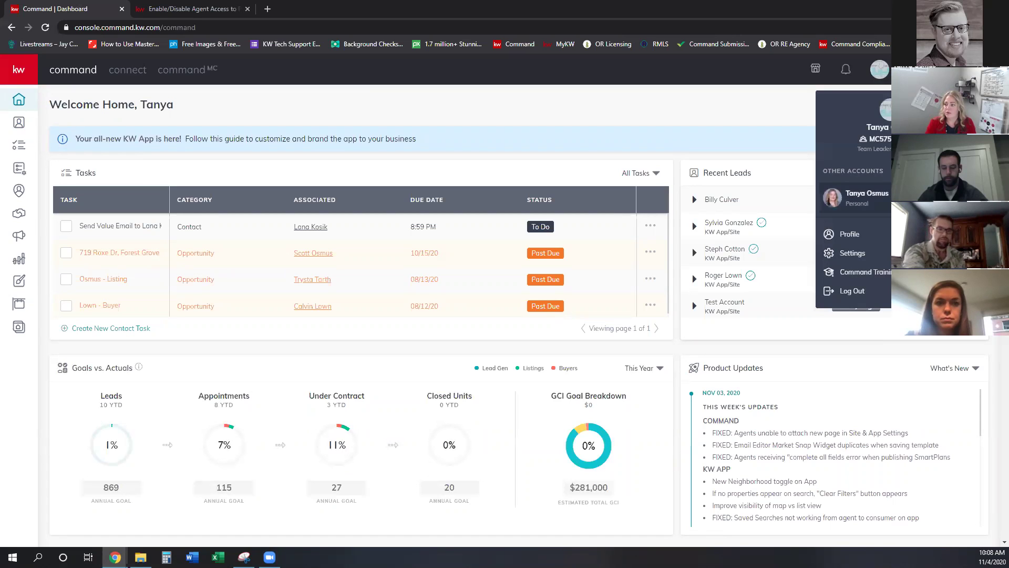
pyautogui.click(873, 257)
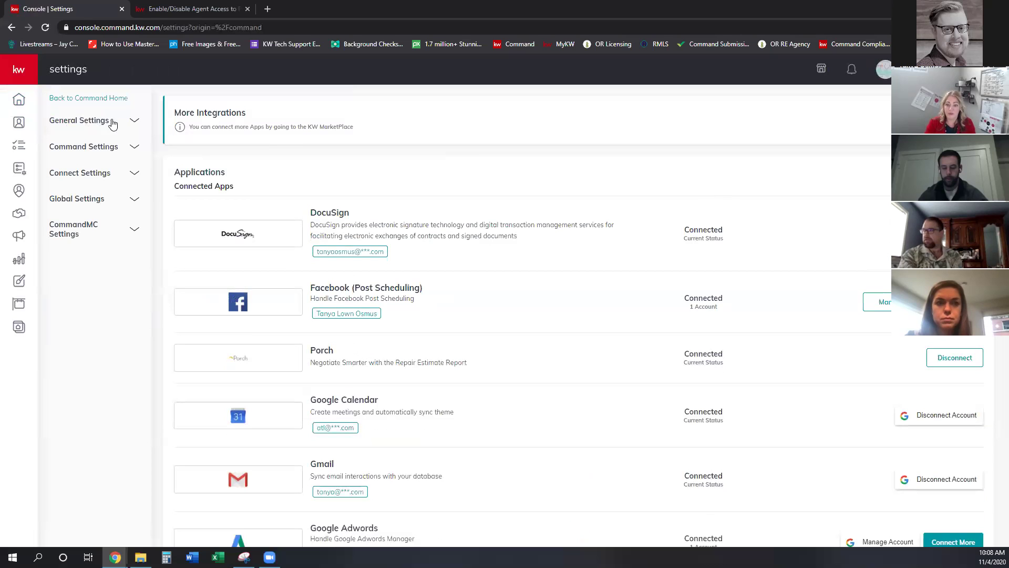
# - Open Team Management under General Settings to view the five members' roles and permissions
pyautogui.click(135, 121)
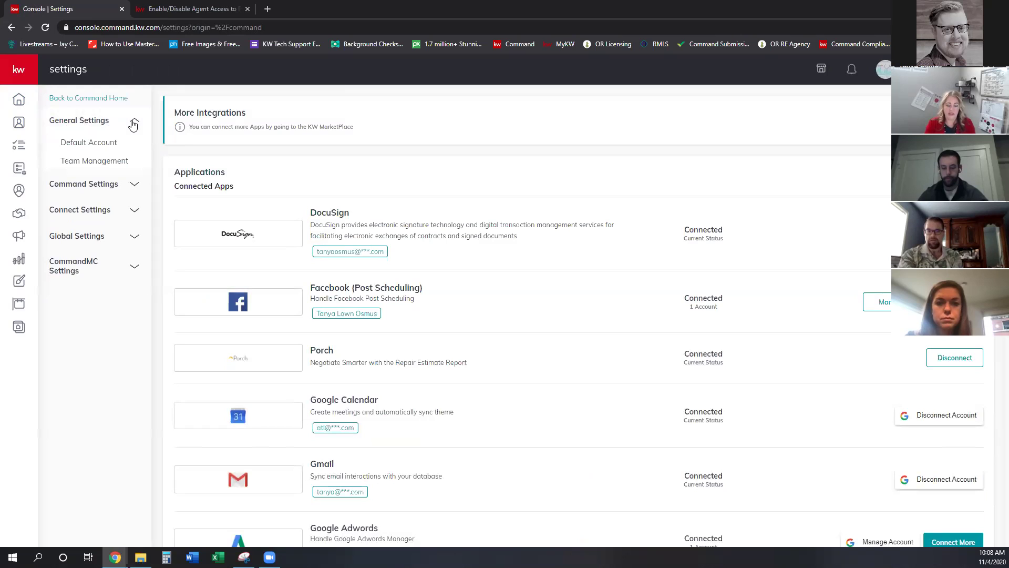
pyautogui.click(103, 164)
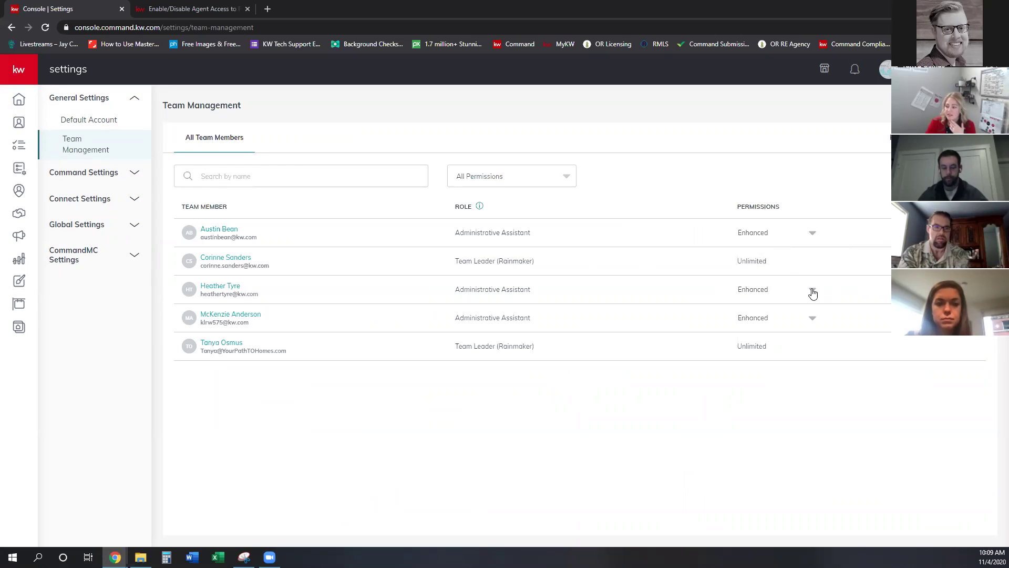
pyautogui.click(812, 290)
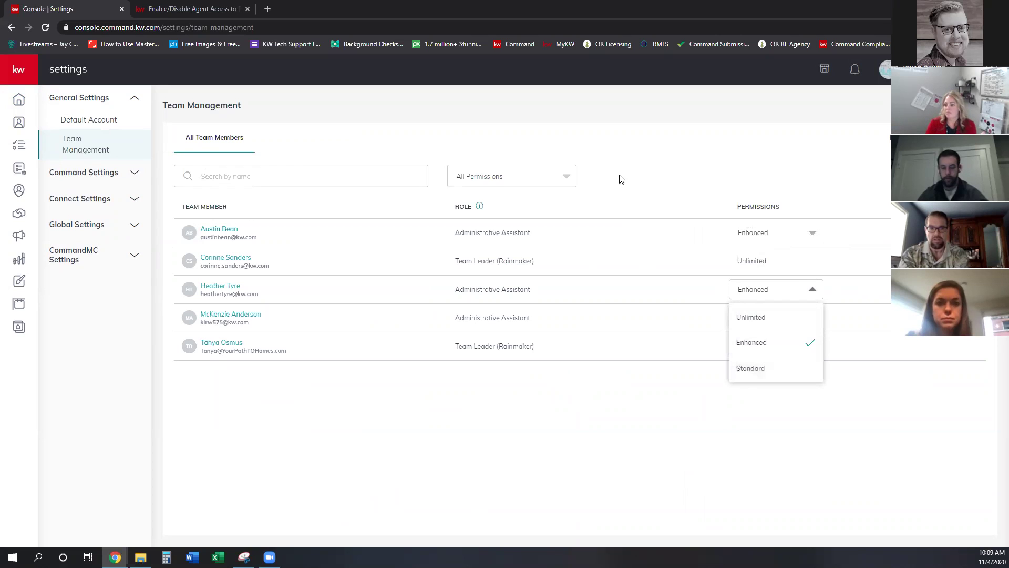
pyautogui.click(680, 159)
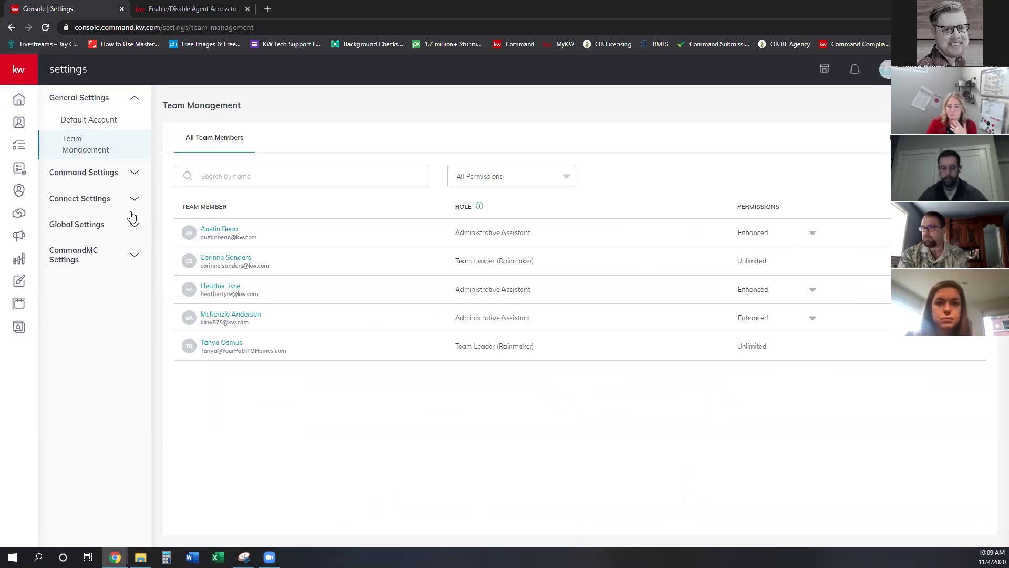
# - Open Team Permissions under Command Settings > Opportunity Settings for the MC575 test team
pyautogui.click(134, 173)
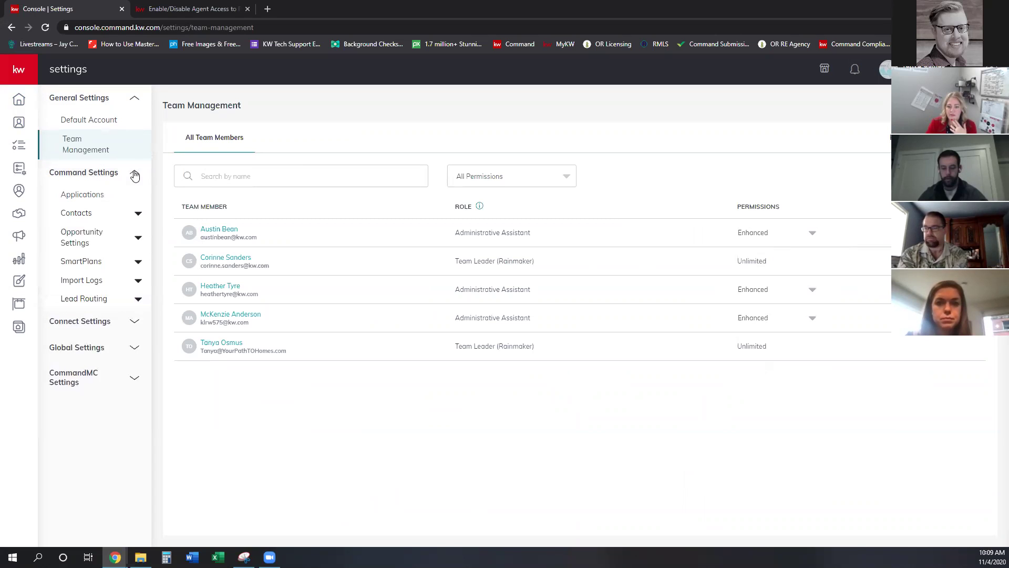
pyautogui.click(137, 239)
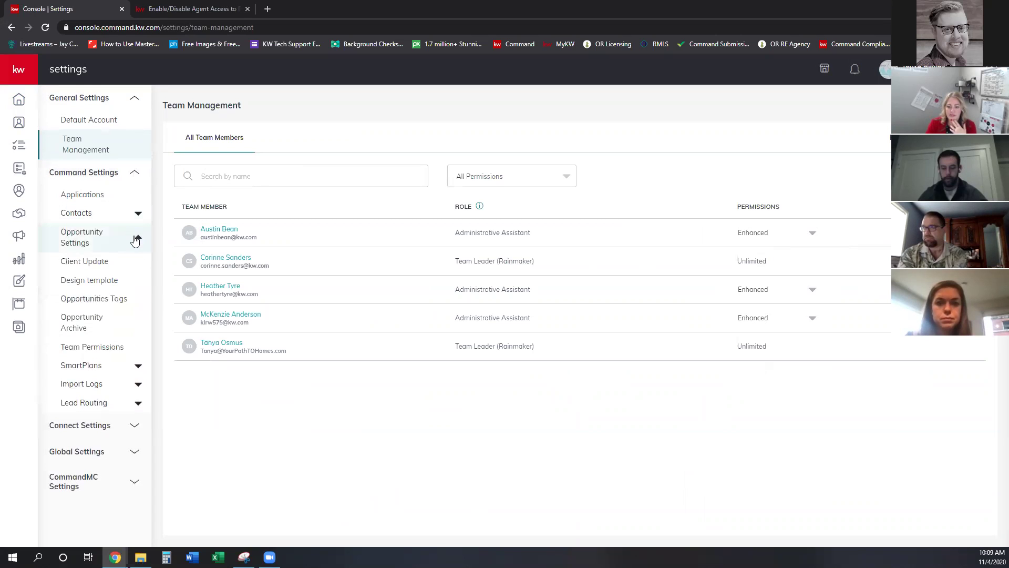
pyautogui.click(102, 349)
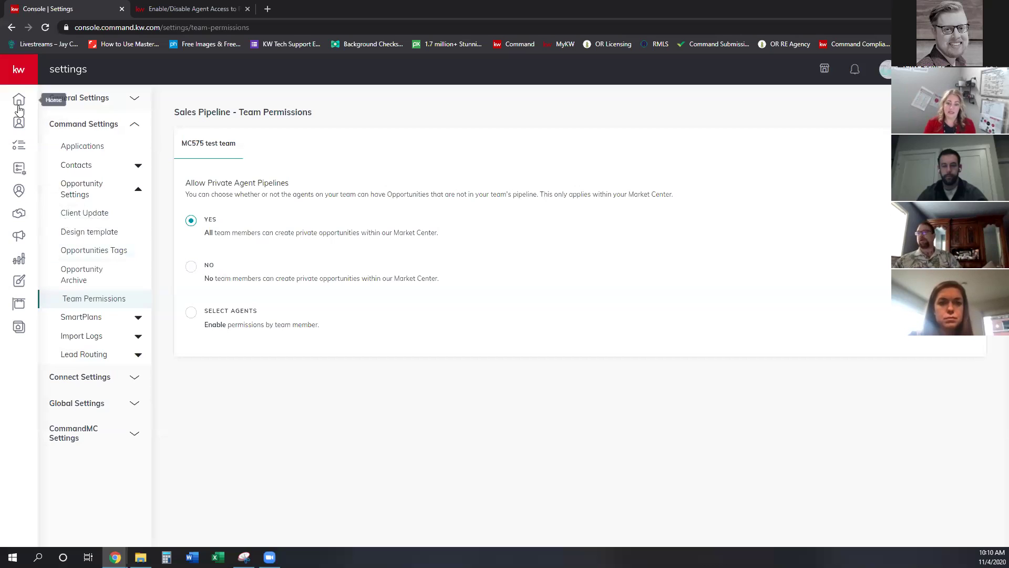
# - Open the MC575 test team's Contacts list, which shows Test Account2
pyautogui.click(19, 122)
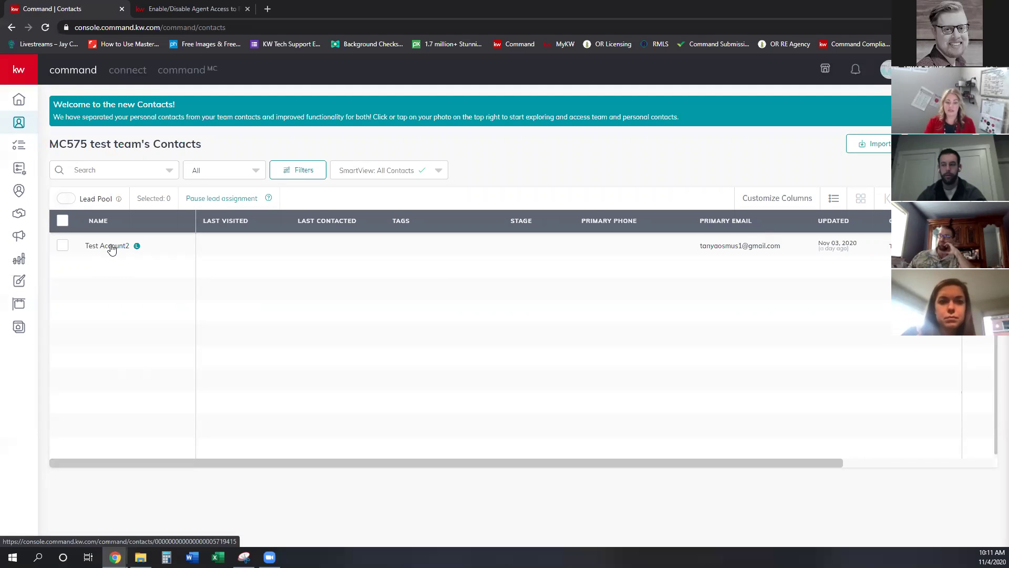
# - Open Test Account2's contact record to view its SmartPlan subscribe and unsubscribe timeline
pyautogui.click(113, 253)
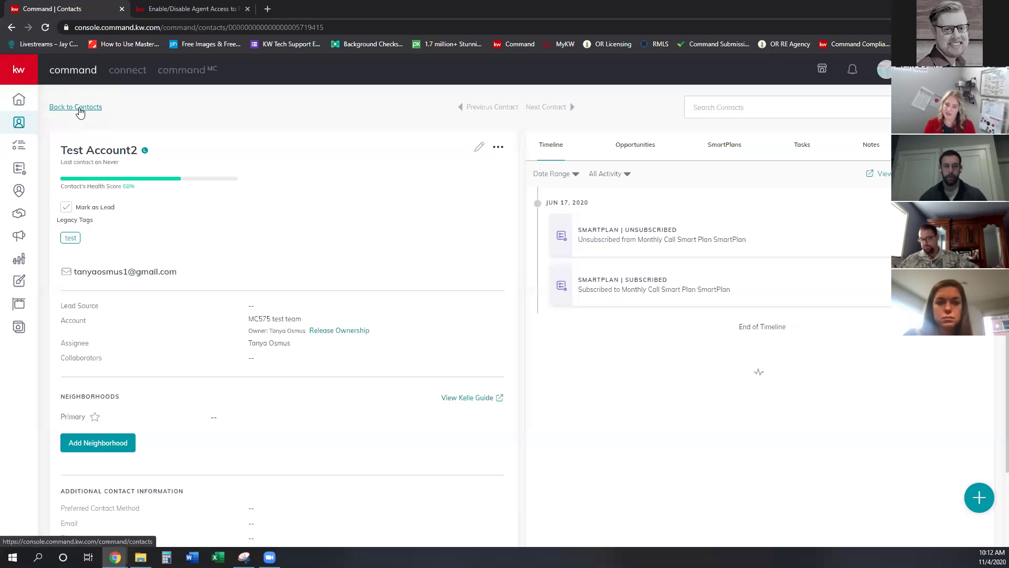
# - Open SmartPlans and abandon the Team SmartPlans Setup twice, leaving Team Plans empty
pyautogui.click(20, 171)
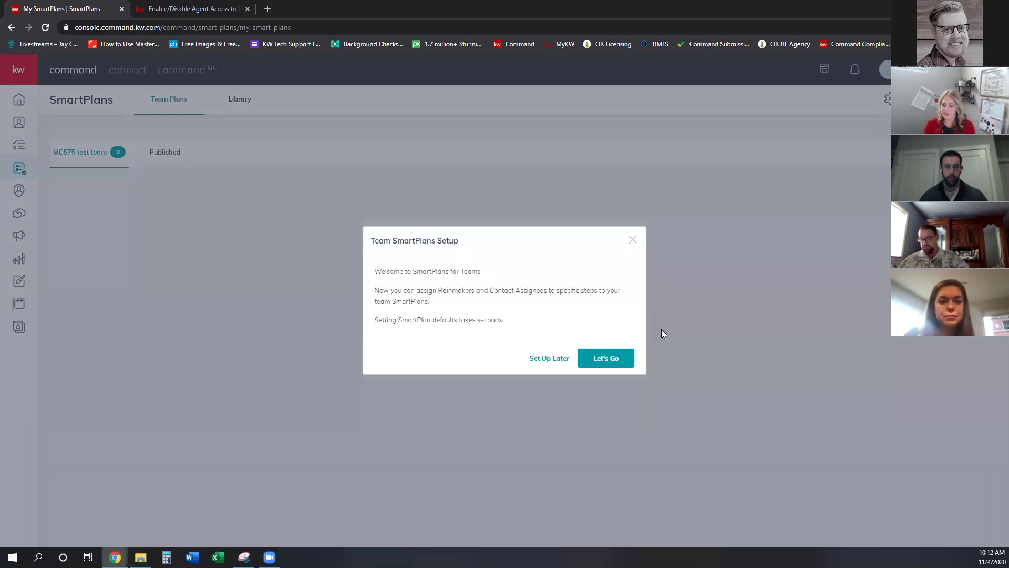
pyautogui.click(633, 241)
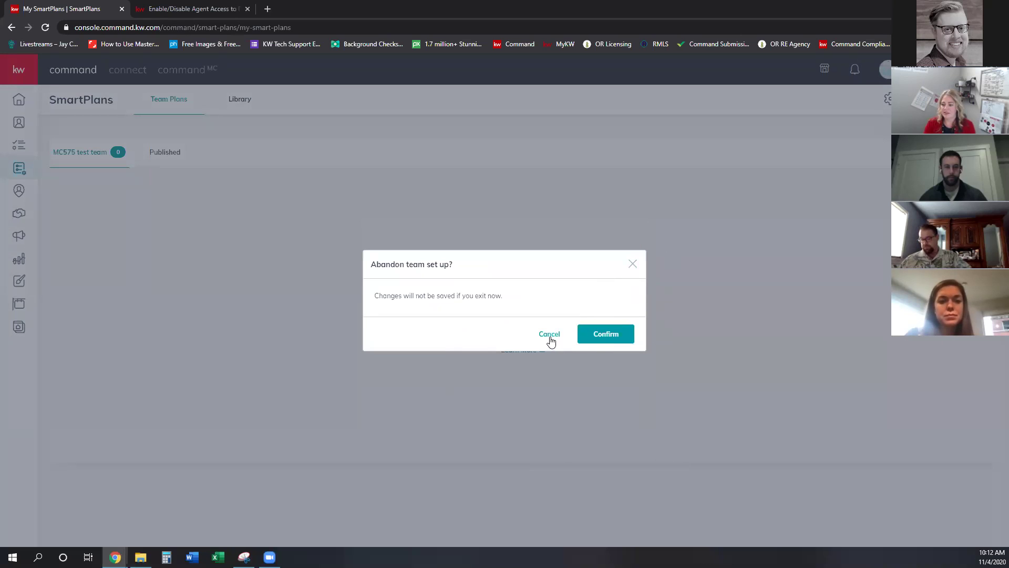
pyautogui.click(621, 342)
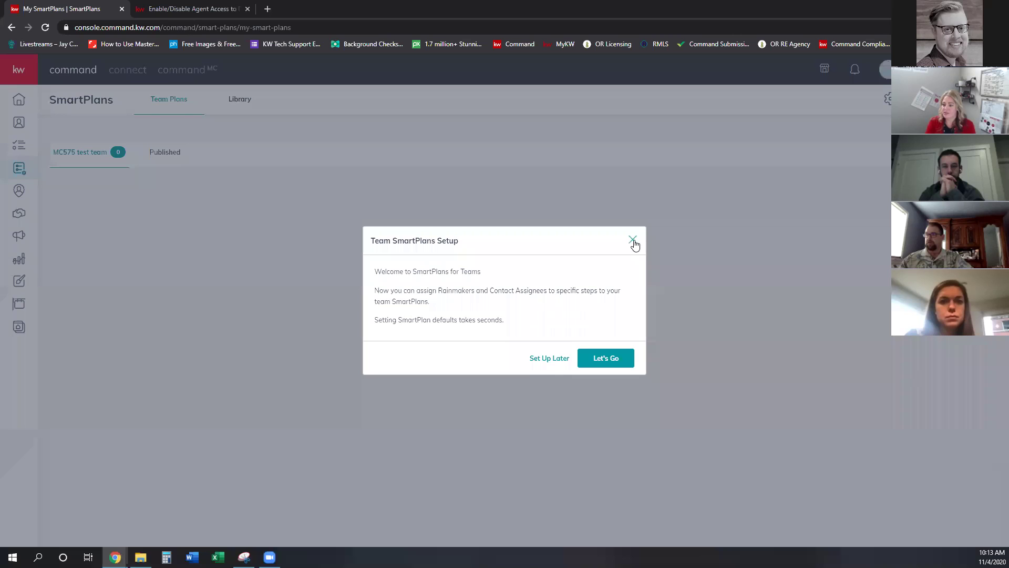
pyautogui.click(633, 240)
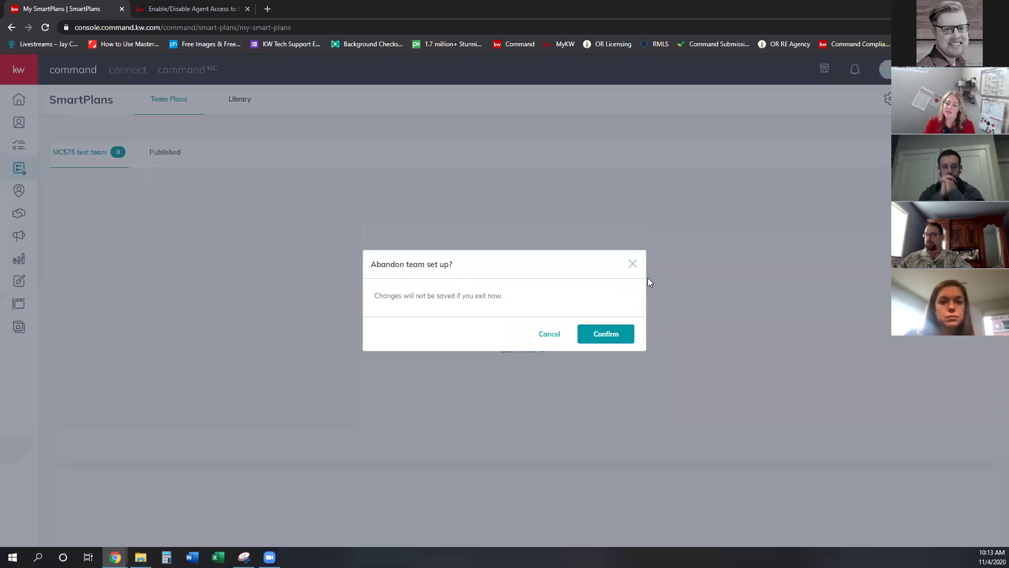
pyautogui.click(632, 264)
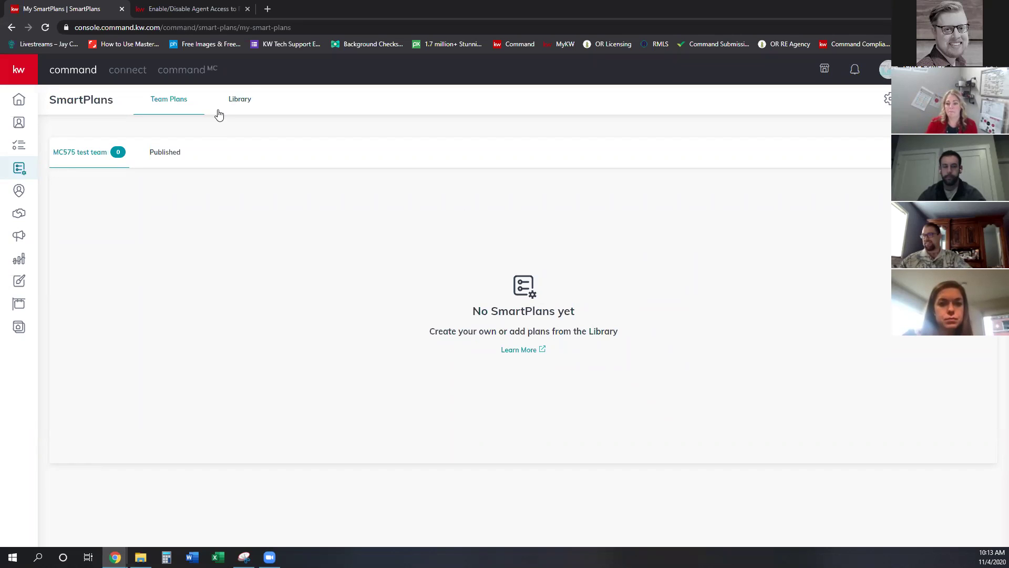
# - Browse the SmartPlans library, then switch to the team's own SmartPlans list
pyautogui.click(239, 104)
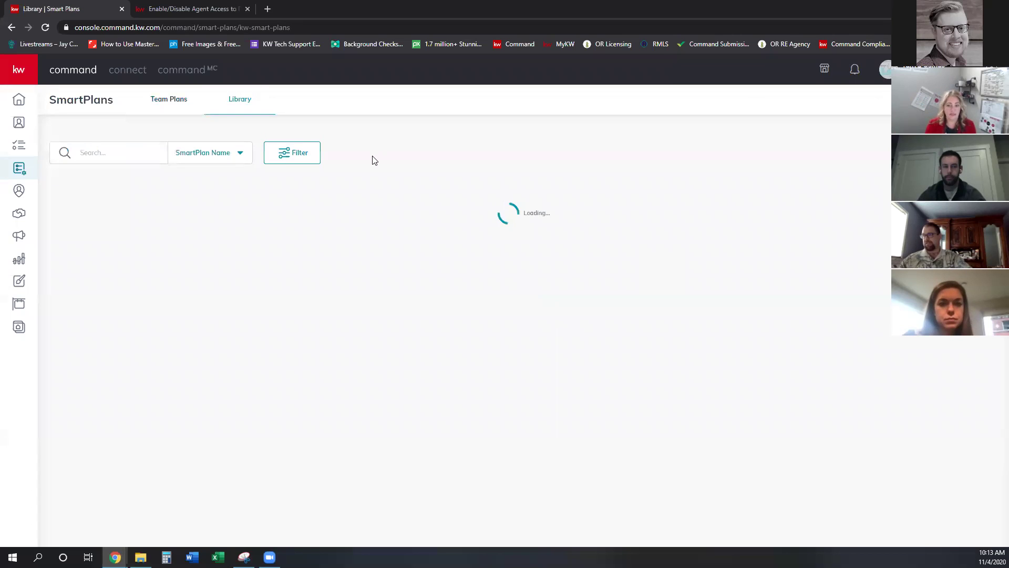
pyautogui.scroll(-1, 745, 305)
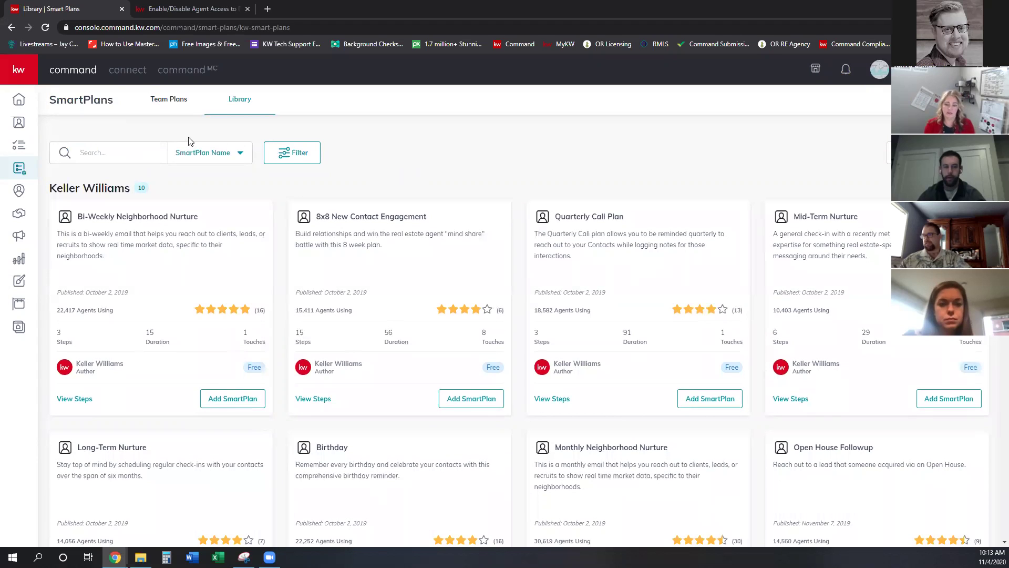
pyautogui.click(176, 102)
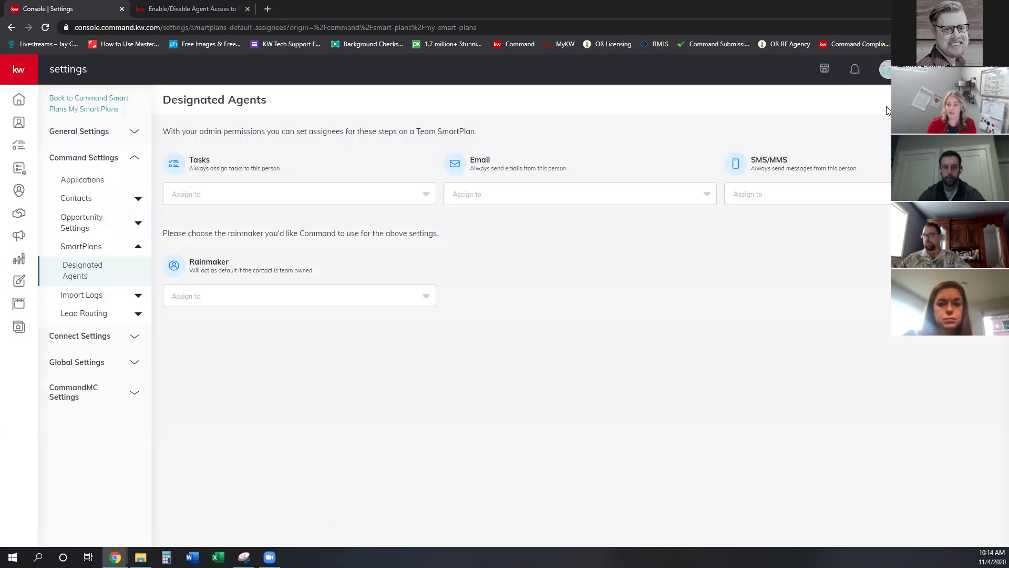
# - Check the Tasks, Email and SMS/MMS assignee choices without picking anyone, then expand Connect Settings
pyautogui.click(372, 199)
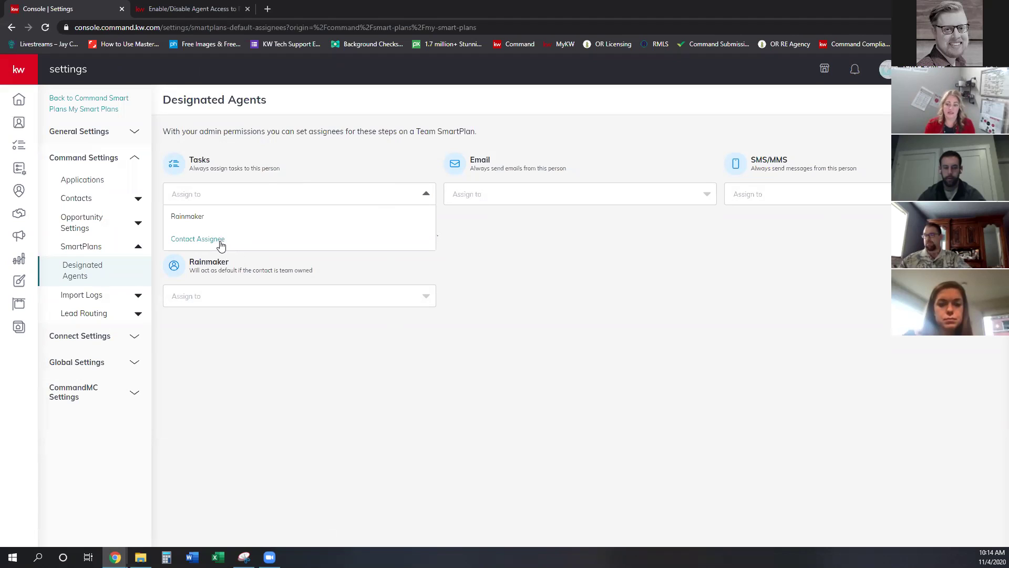
pyautogui.click(665, 194)
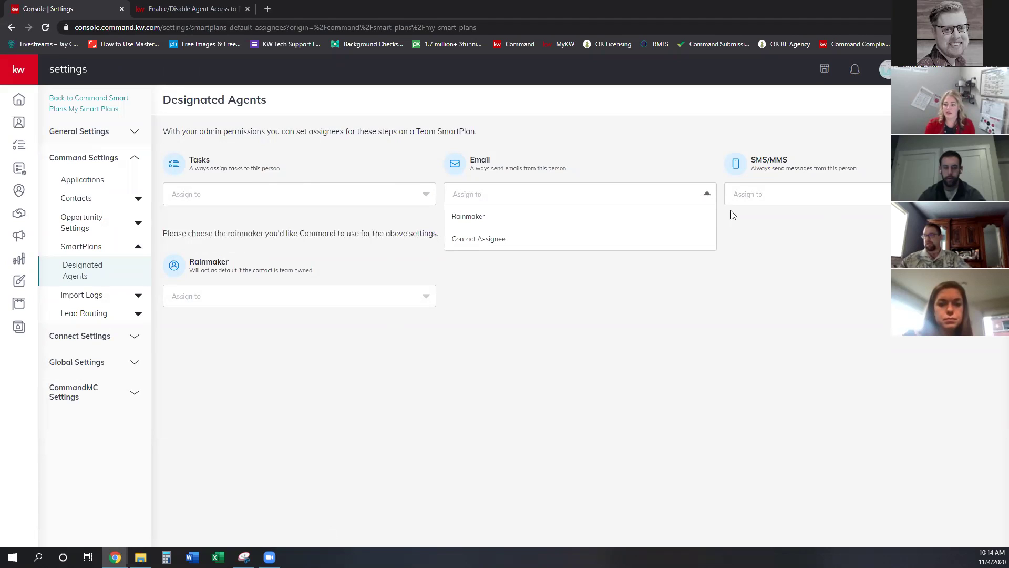
pyautogui.click(781, 199)
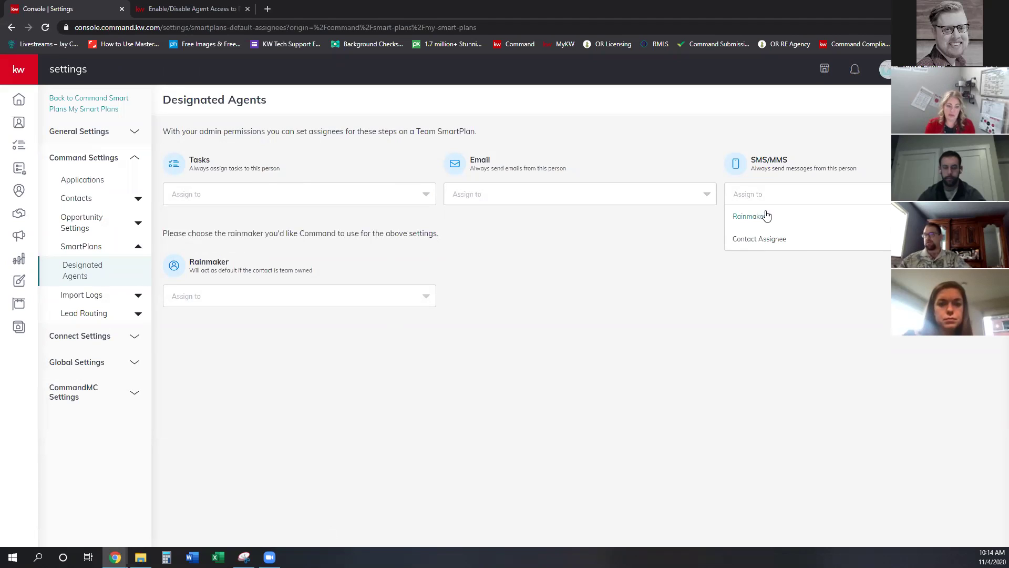
pyautogui.click(755, 298)
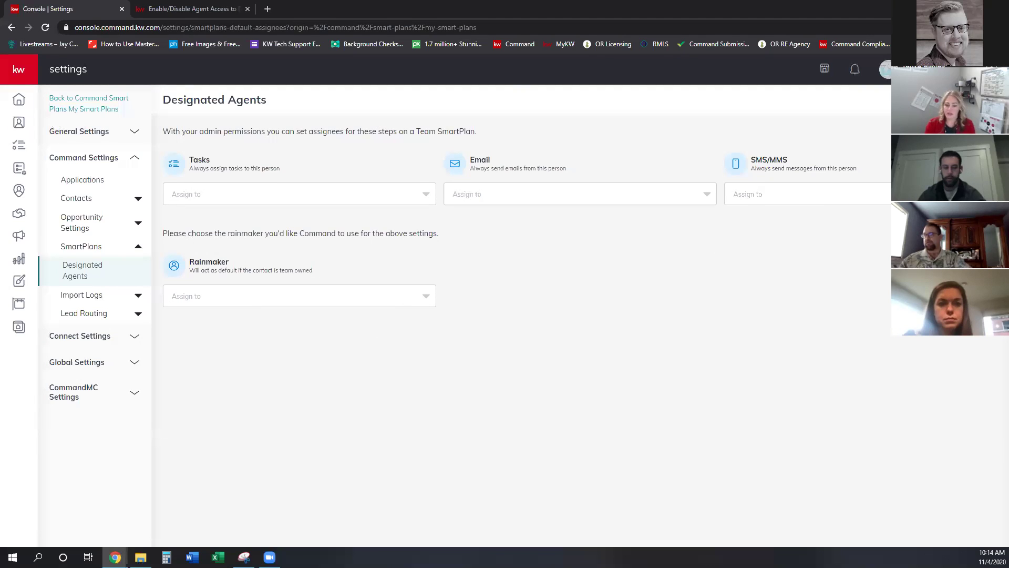
pyautogui.click(107, 340)
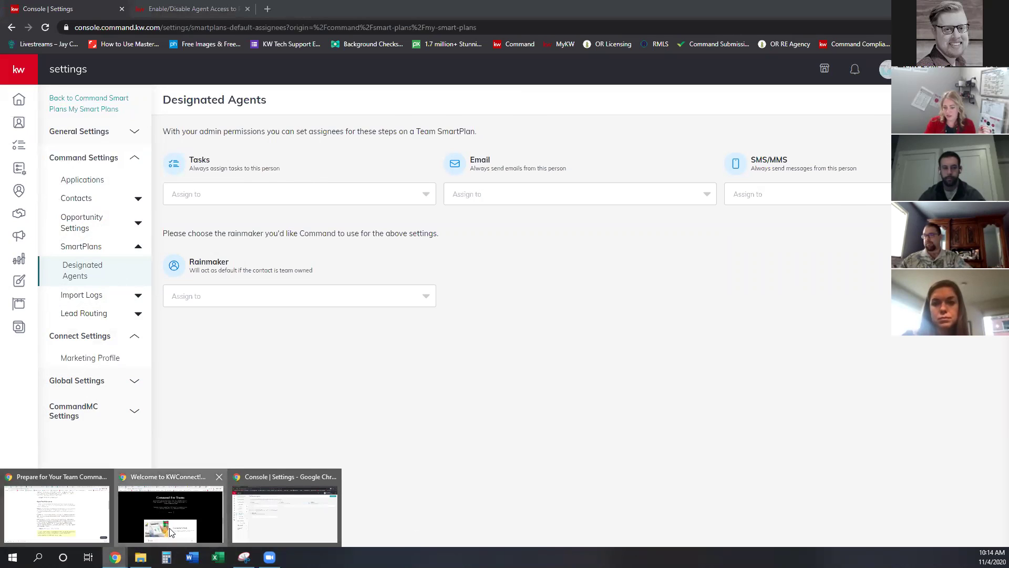
pyautogui.click(261, 513)
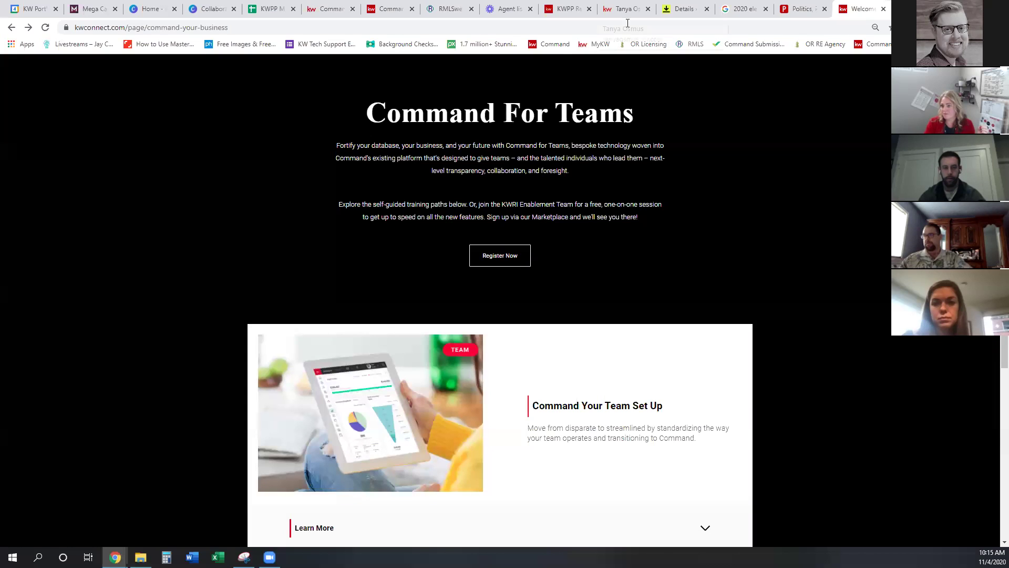
pyautogui.hotkey('ctrl', '6')
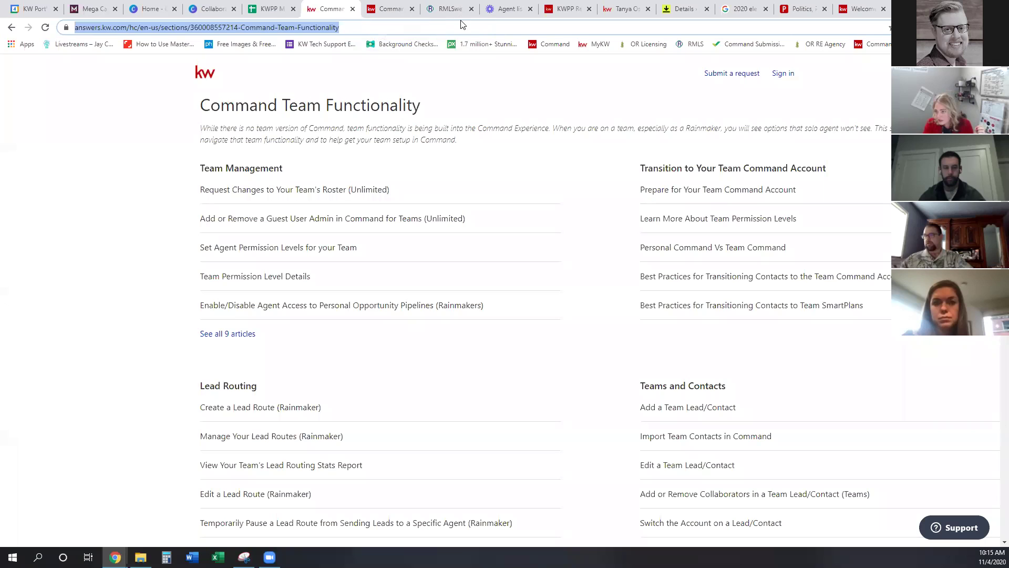
pyautogui.press('super+Down')
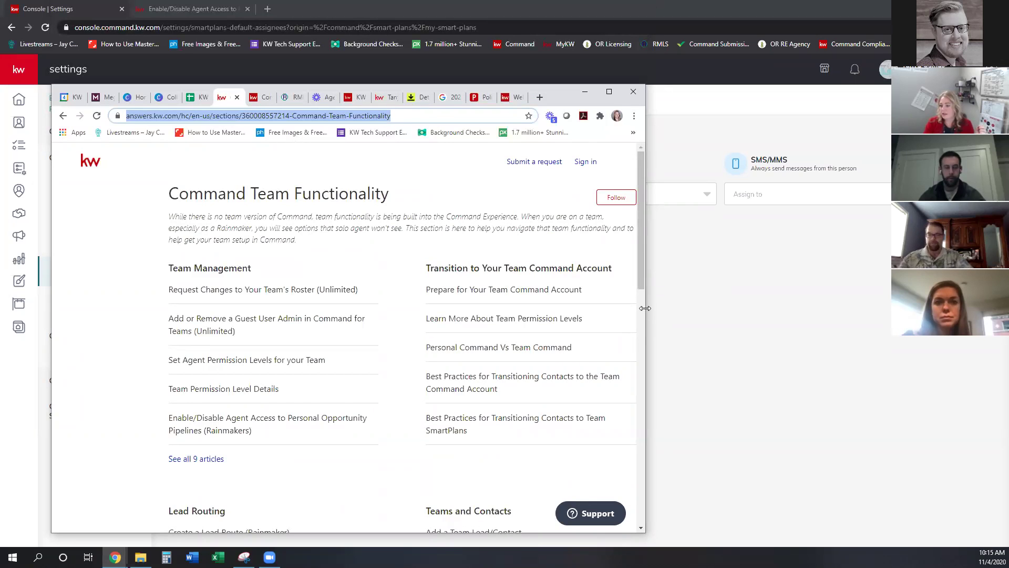
pyautogui.moveTo(644, 308); pyautogui.dragTo(969, 308)
pyautogui.click(605, 99)
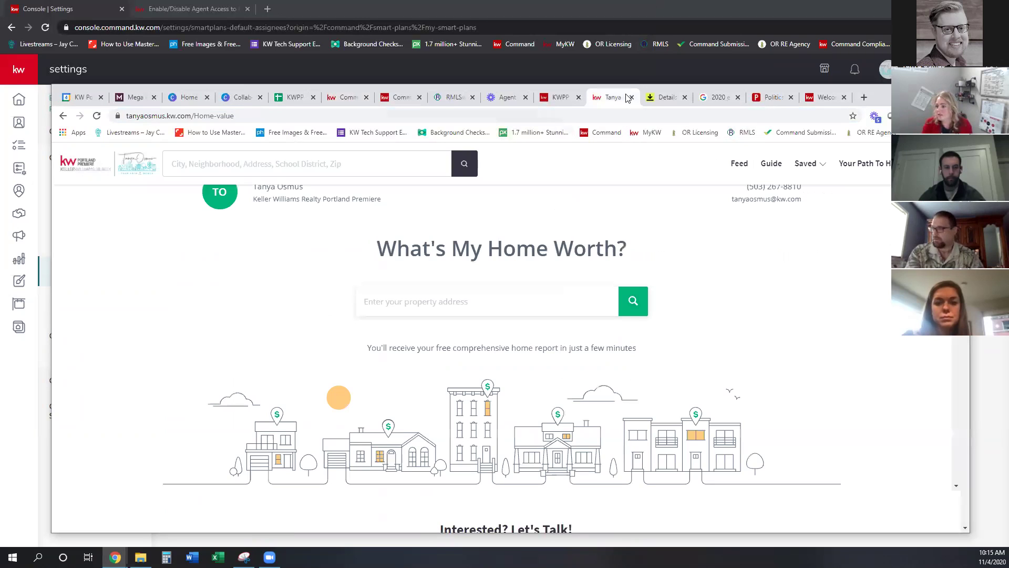
pyautogui.hotkey('ctrl', '9')
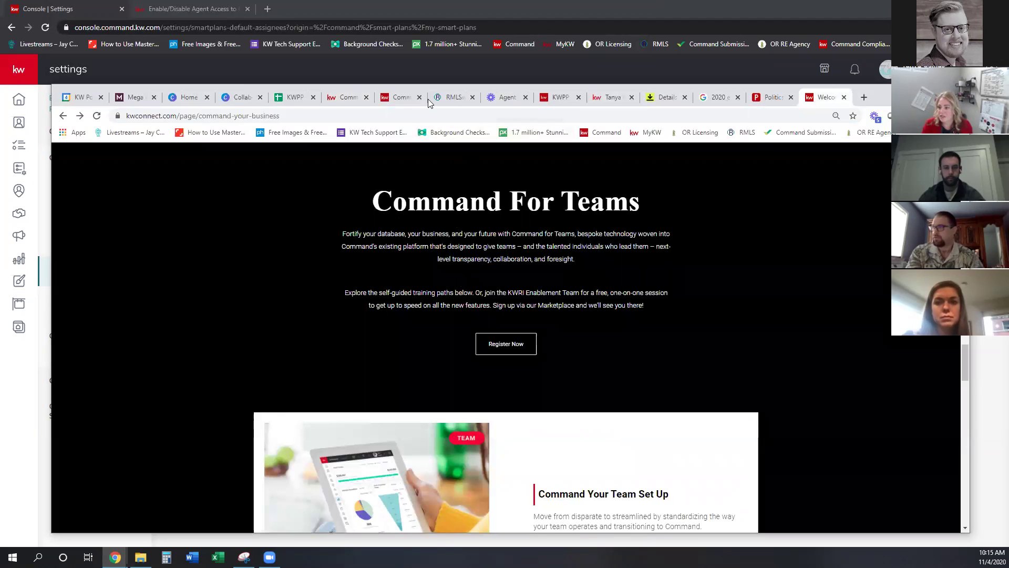
pyautogui.click(346, 98)
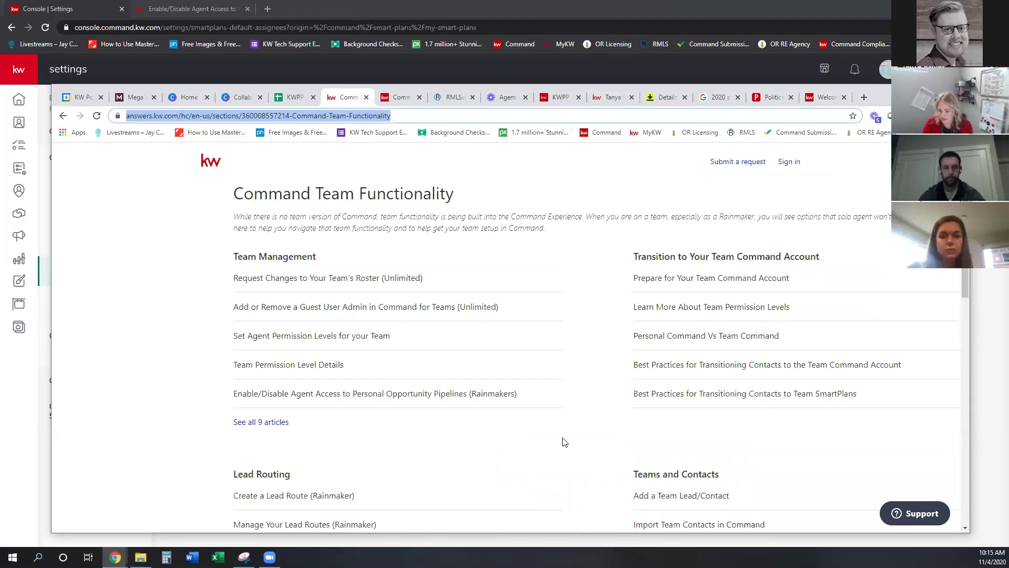
pyautogui.moveTo(116, 557)
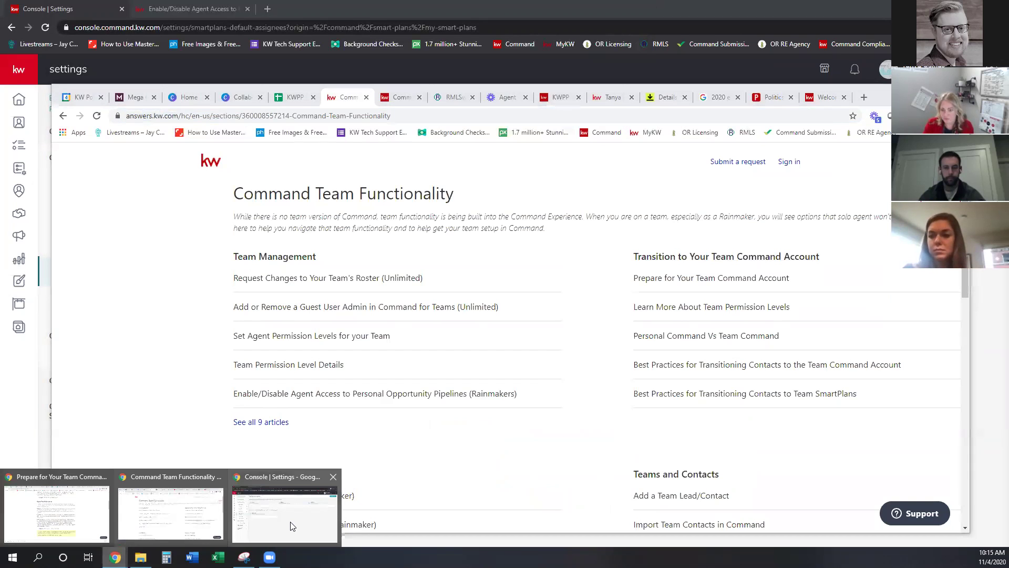
pyautogui.click(293, 526)
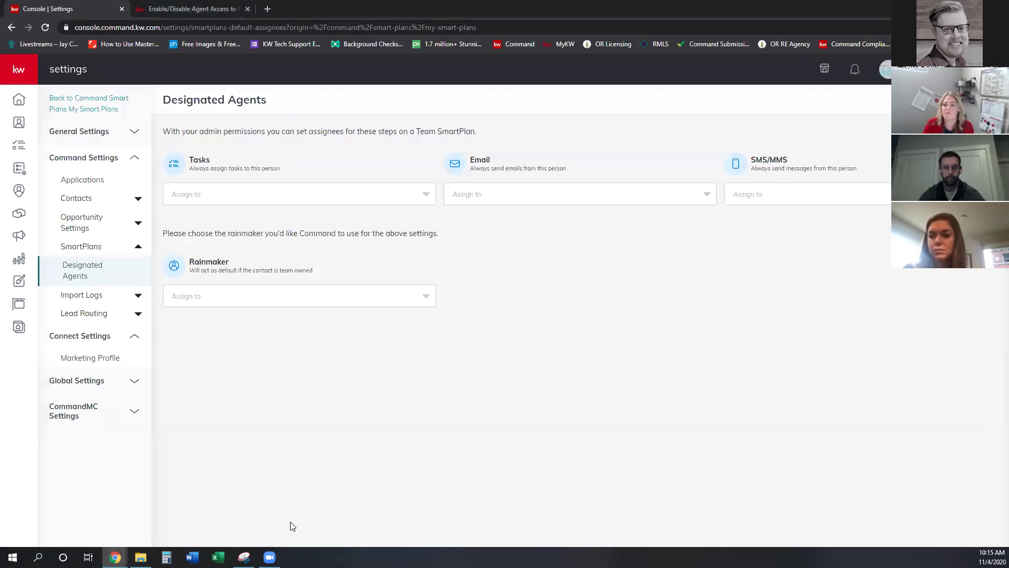
# - Open the Enable/Disable Agent Access article, then bring the Command Team Functionality help page forward
pyautogui.click(205, 7)
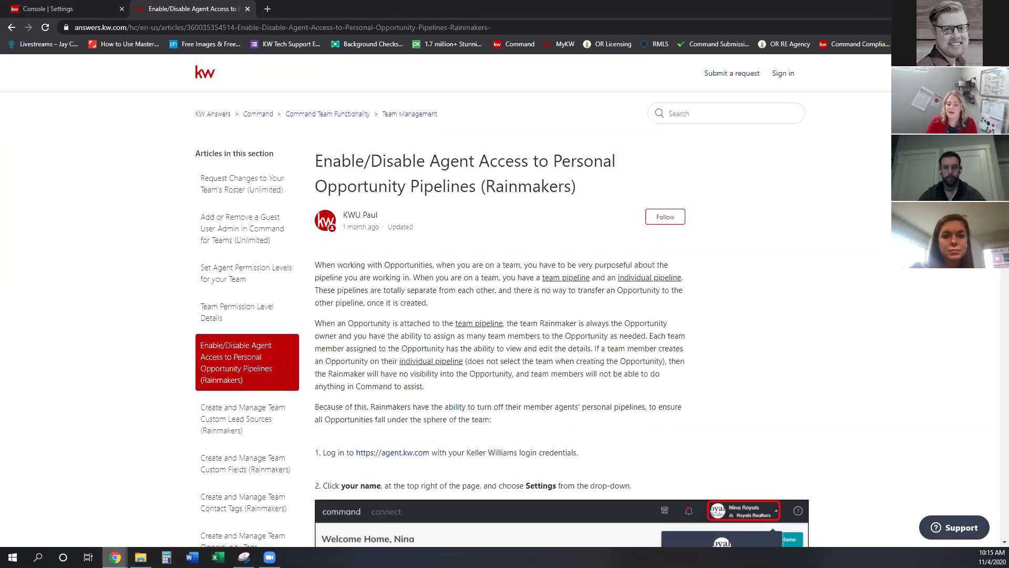
pyautogui.moveTo(115, 557)
pyautogui.click(169, 513)
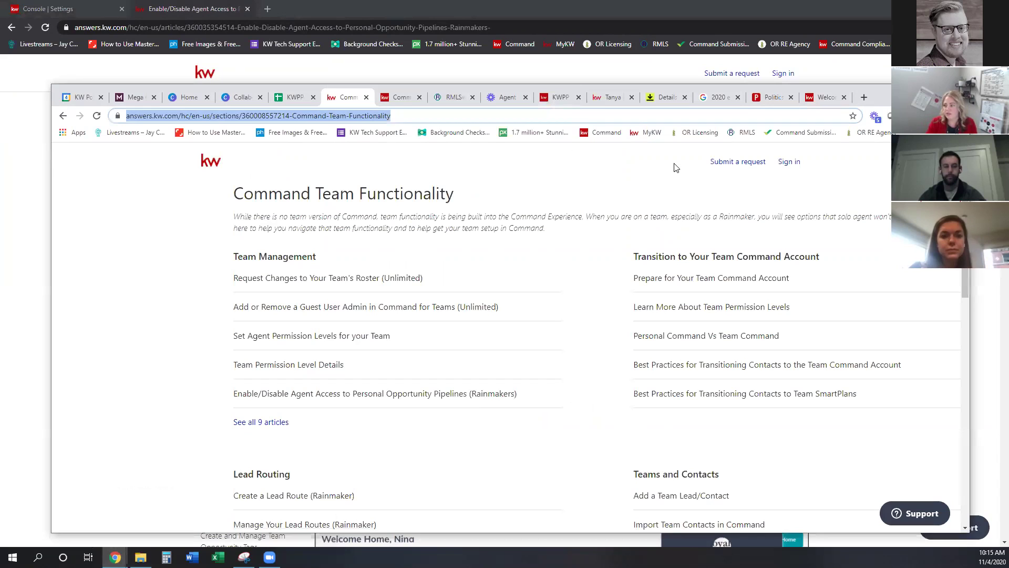
# - Go to the Command For Teams training page and open Command Your Business from the Technology menu
pyautogui.click(826, 98)
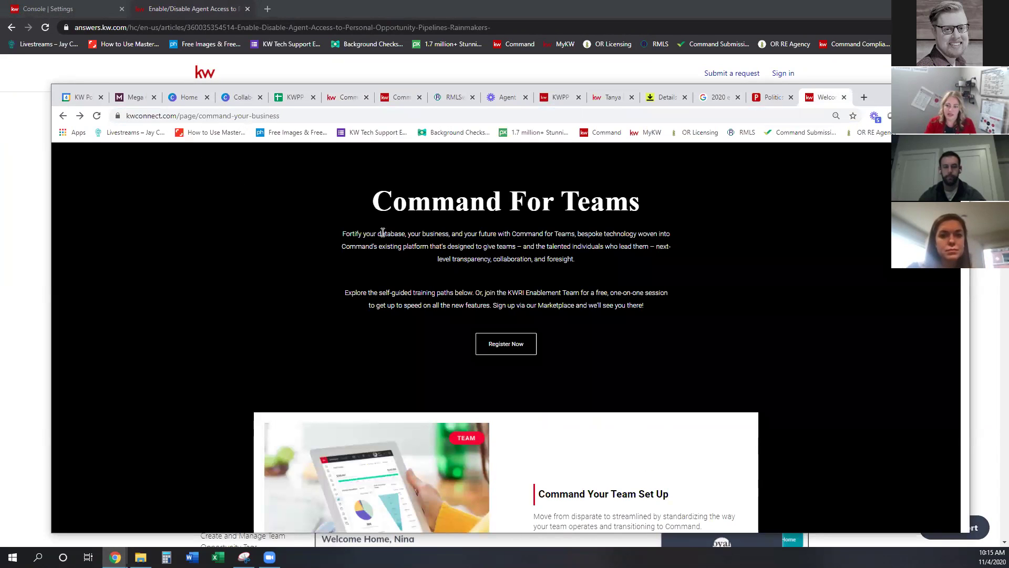
pyautogui.scroll(-10, 607, 293)
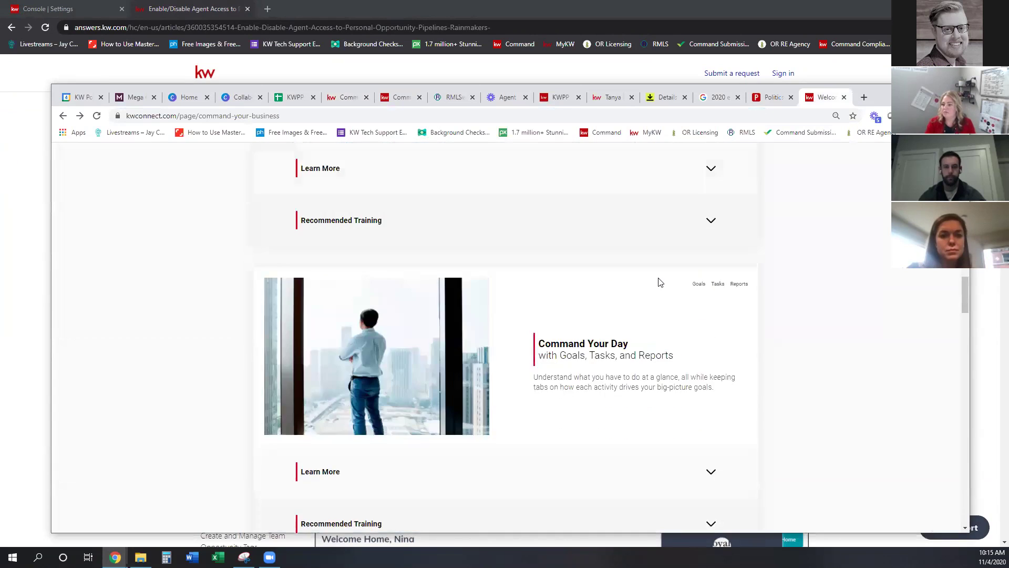
pyautogui.scroll(6, 752, 232)
pyautogui.scroll(5, 841, 184)
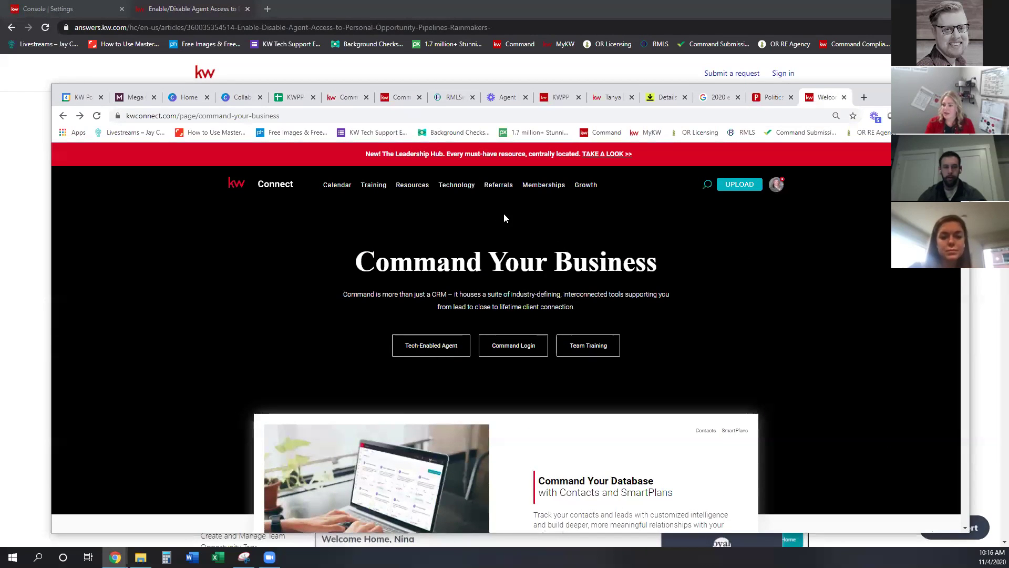
pyautogui.moveTo(449, 190)
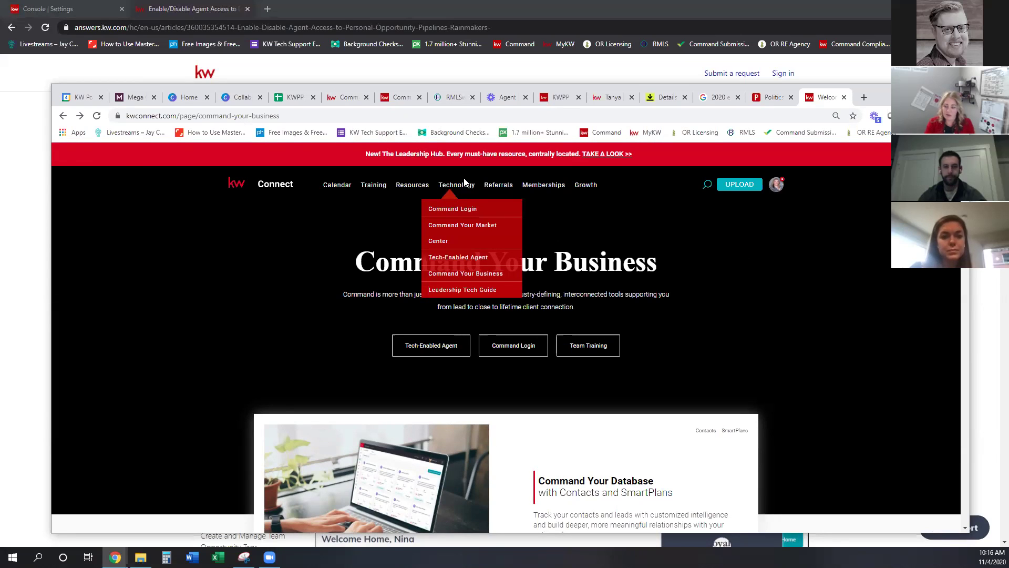
pyautogui.click(470, 273)
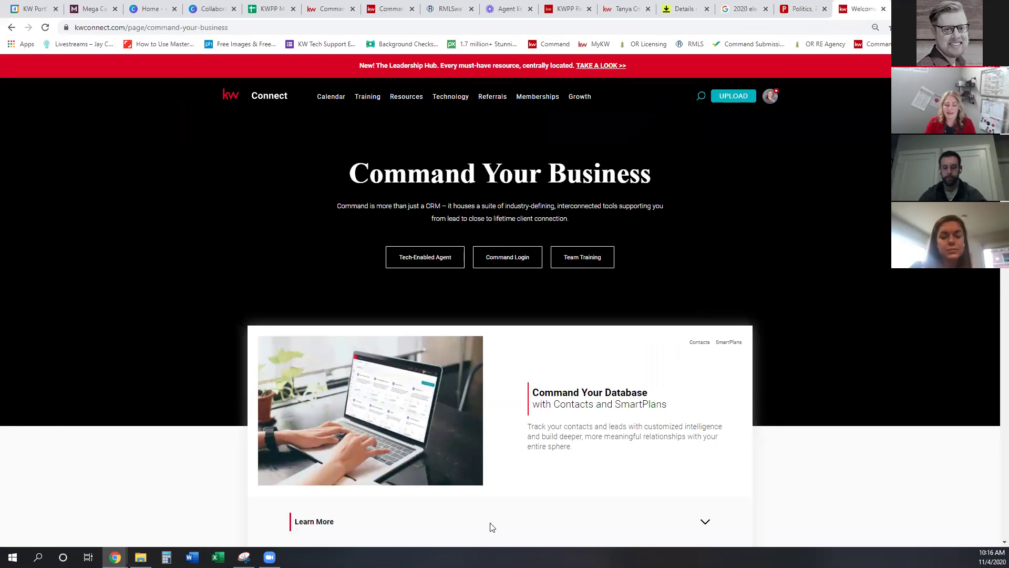
# - Expand Command Your Database's recommended training and list Session 6: SmartPlans' three videos
pyautogui.scroll(-3, 534, 522)
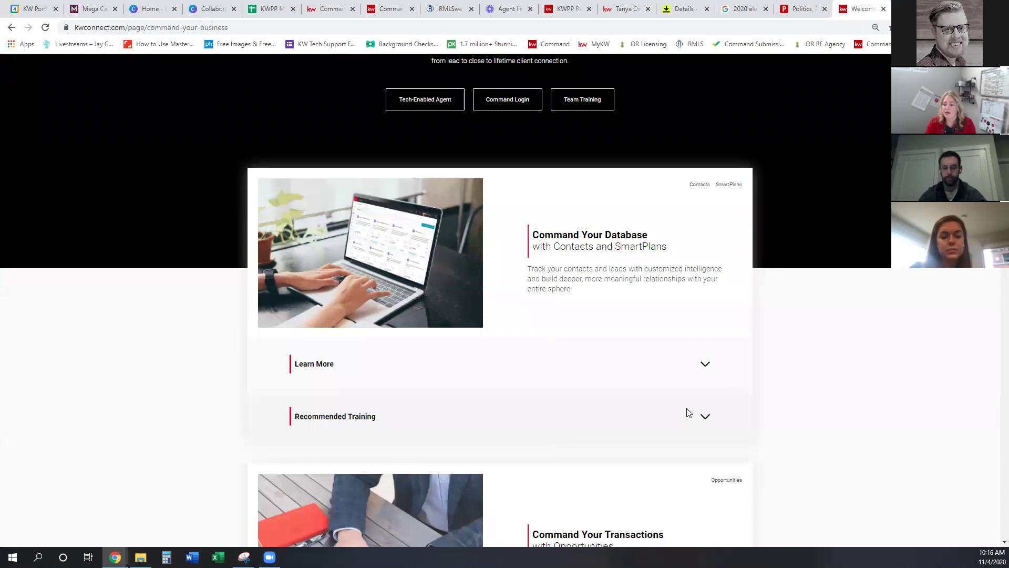
pyautogui.scroll(3, 420, 279)
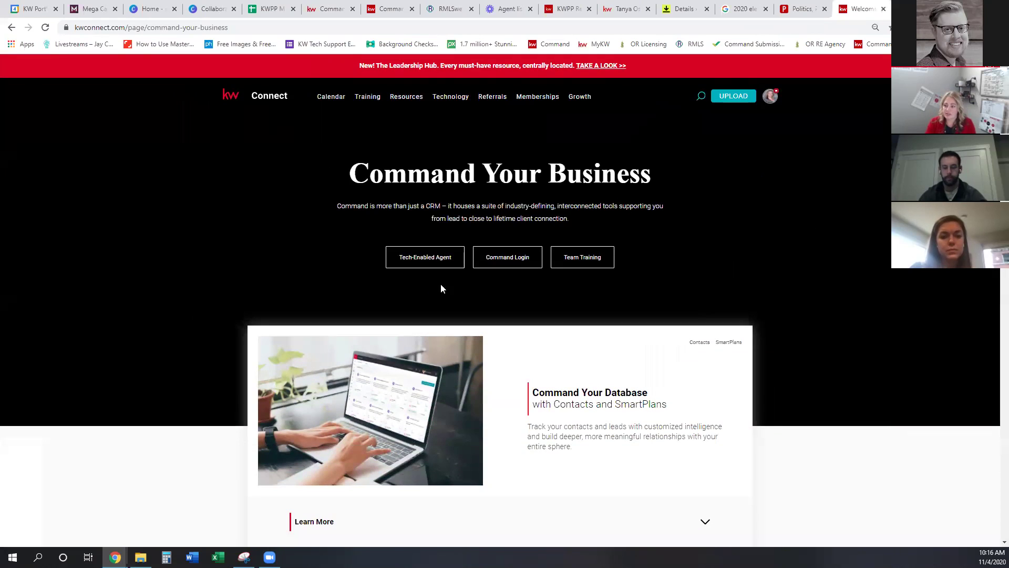
pyautogui.scroll(-2, 462, 456)
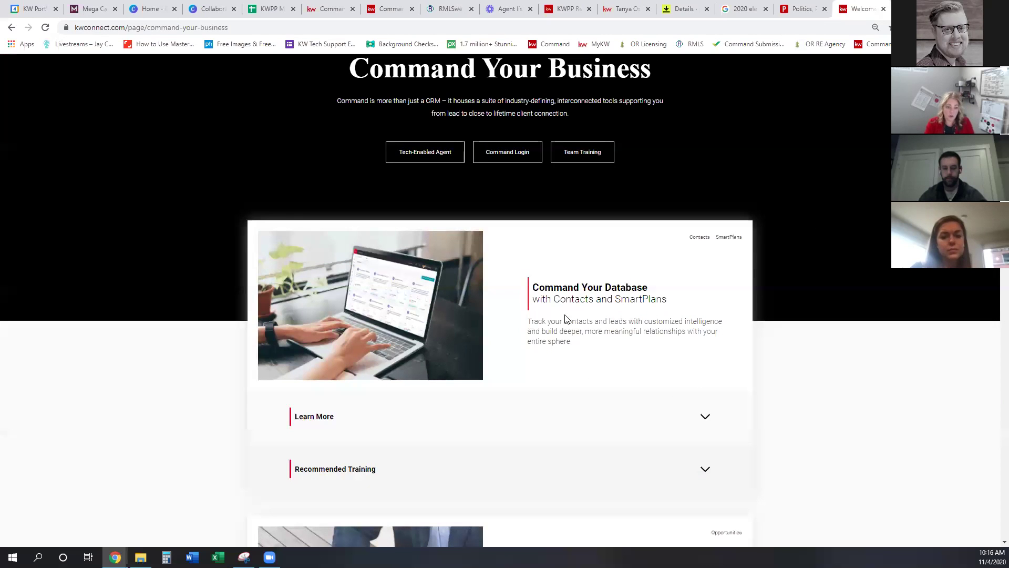
pyautogui.click(706, 469)
pyautogui.scroll(-7, 653, 406)
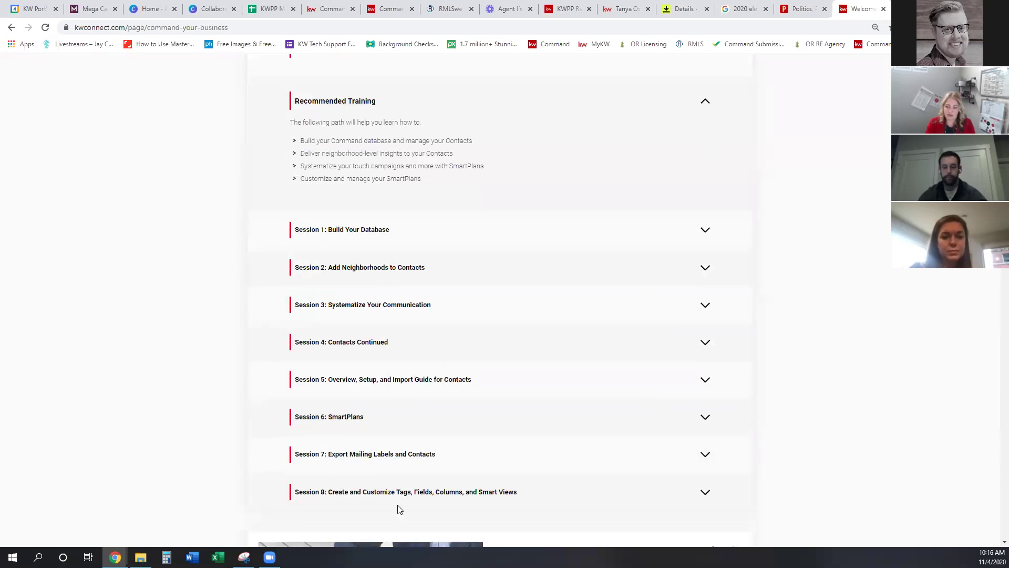
pyautogui.click(705, 417)
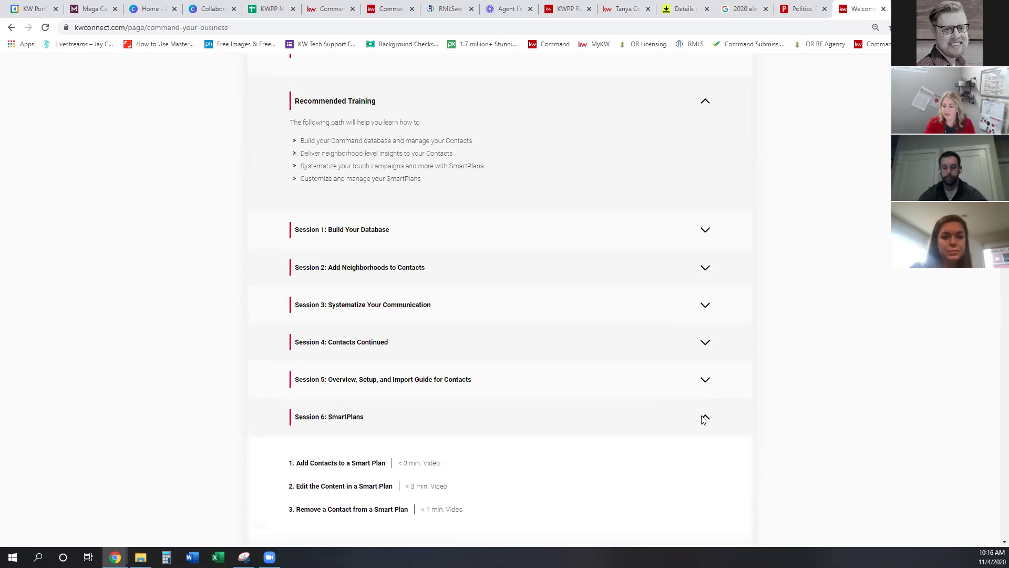
pyautogui.scroll(-2, 704, 419)
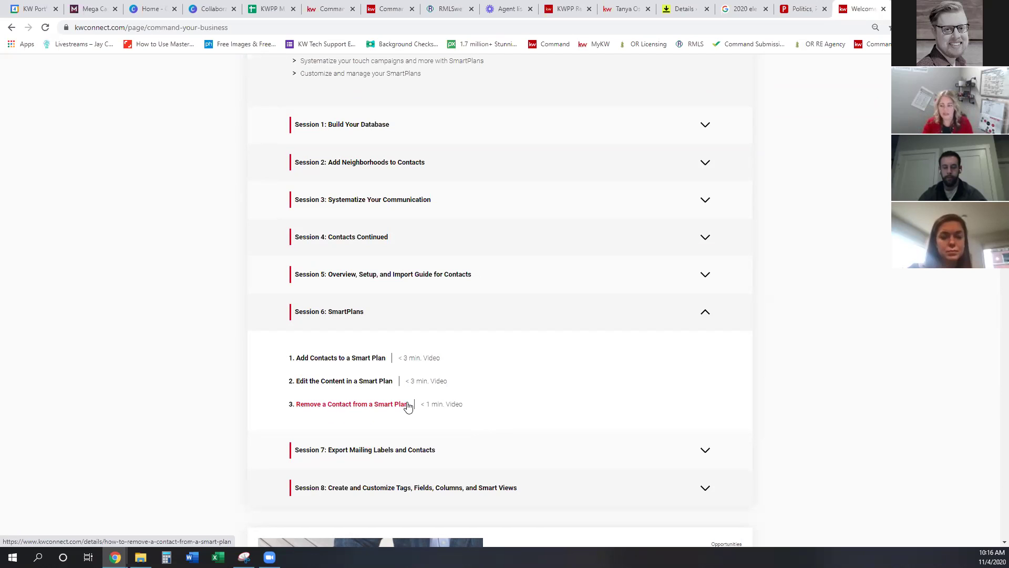
pyautogui.scroll(-3, 535, 376)
pyautogui.scroll(-6, 536, 375)
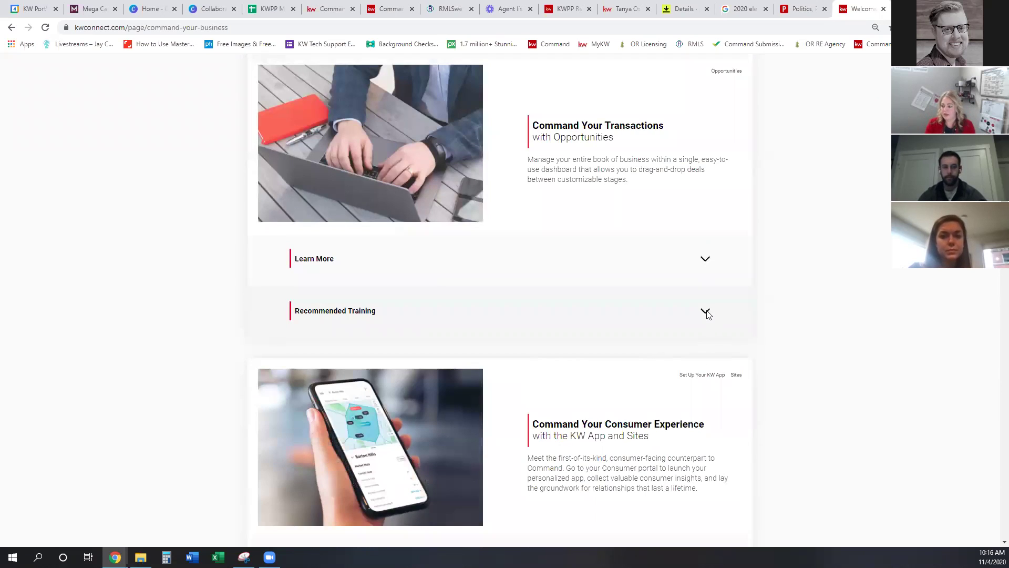
# - Expand the Transactions recommended training and list Session 3's lessons on creating and managing offers
pyautogui.click(705, 311)
pyautogui.scroll(-3, 683, 389)
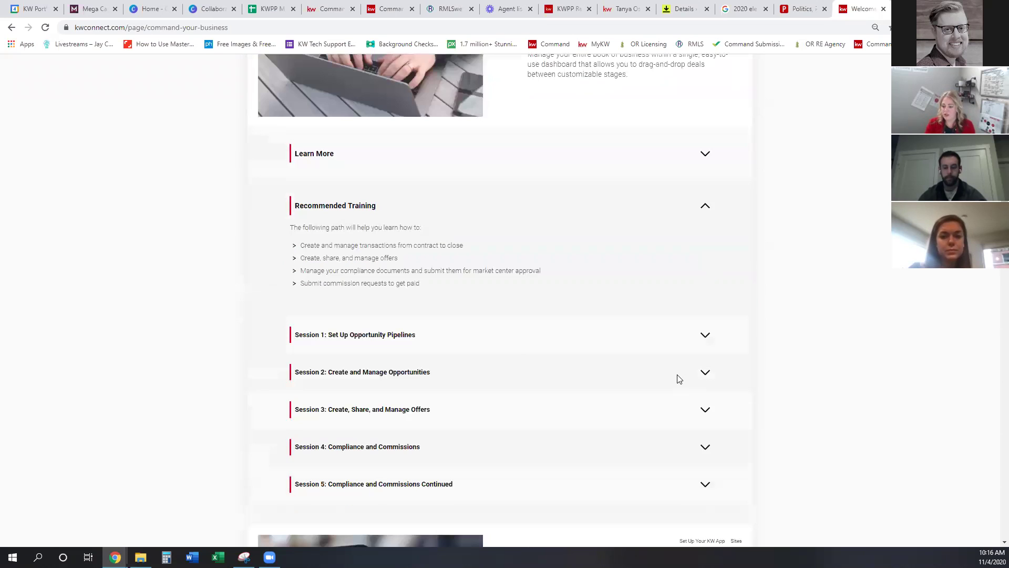
pyautogui.click(704, 357)
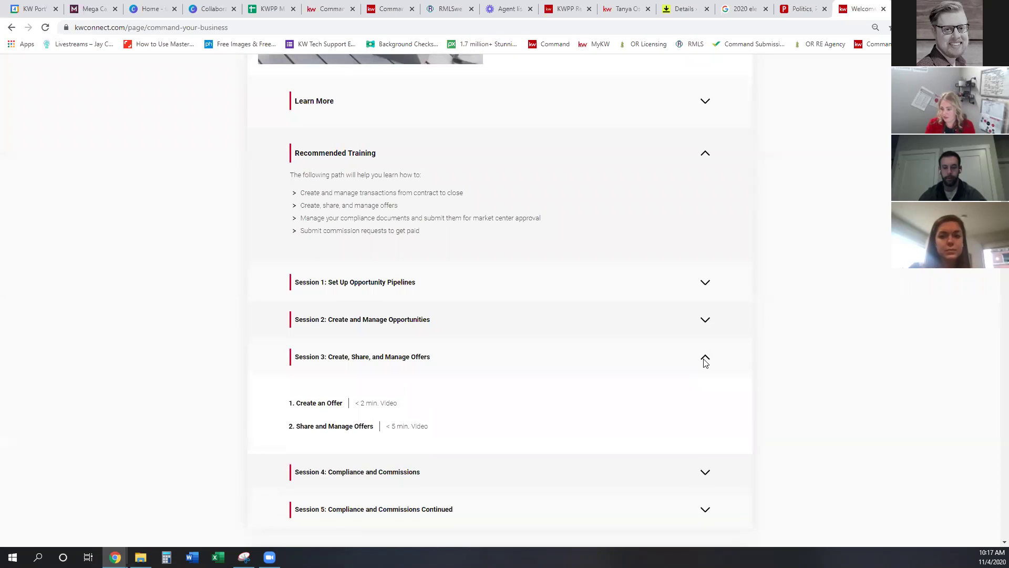
pyautogui.scroll(-12, 704, 359)
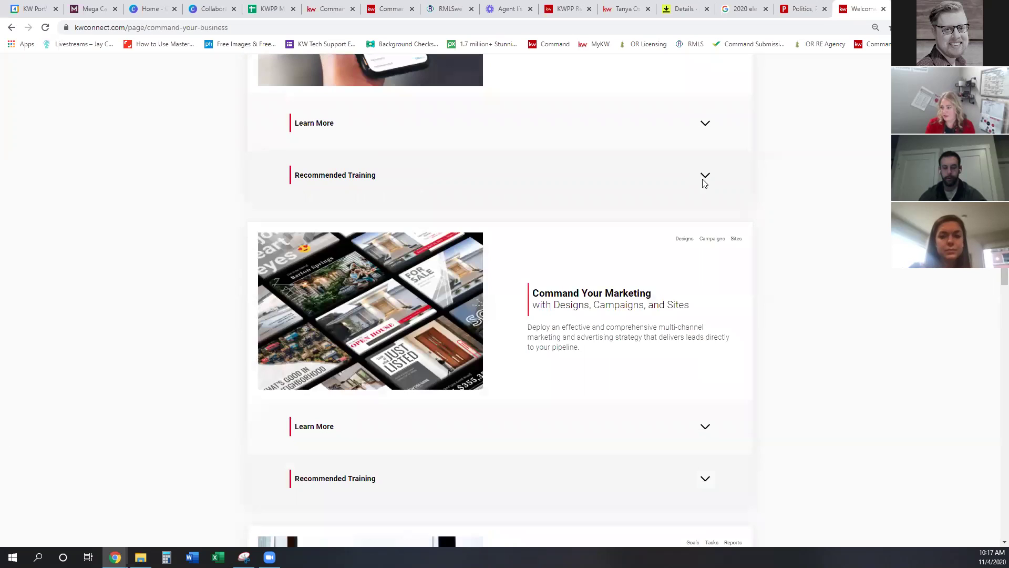
# - Expand the Consumer Experience recommended training and list Session 4's five KW App lessons
pyautogui.click(703, 178)
pyautogui.click(704, 340)
pyautogui.scroll(-4, 707, 341)
pyautogui.scroll(-4, 707, 344)
pyautogui.scroll(5, 533, 301)
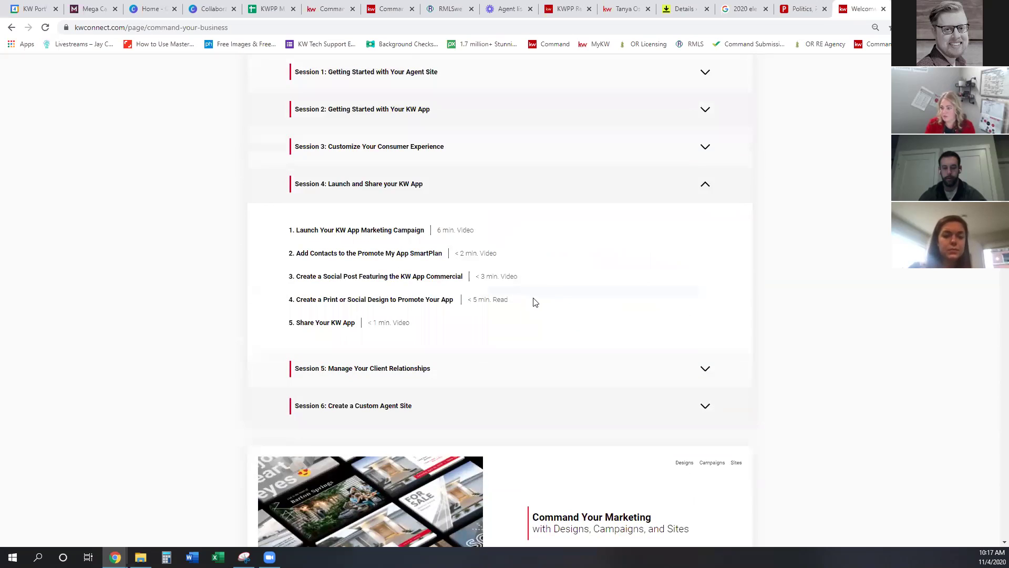
# - Open the 'Create a Print or Social Design to Promote Your App' article and read its six steps
pyautogui.click(431, 300)
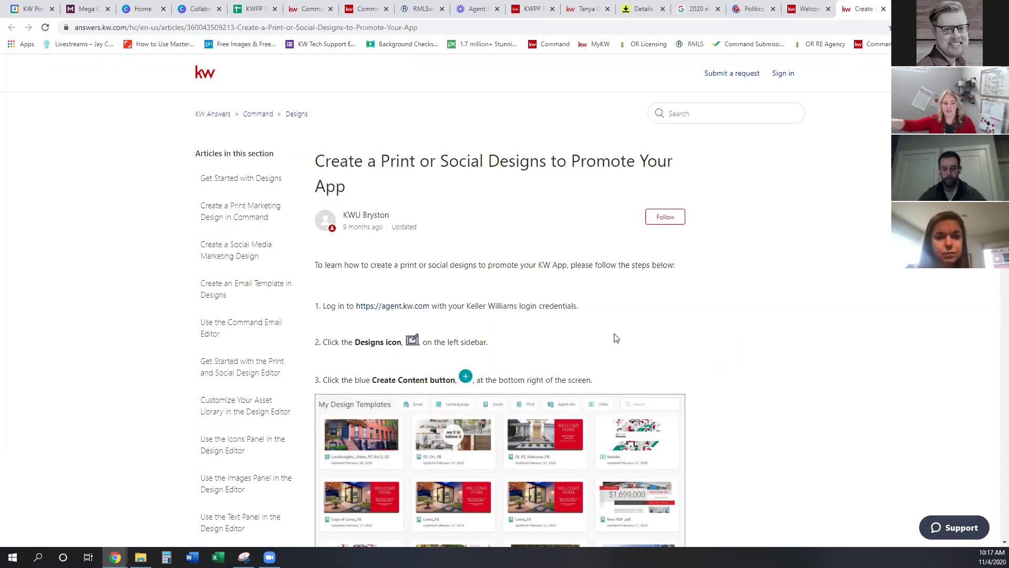
pyautogui.scroll(-6, 690, 378)
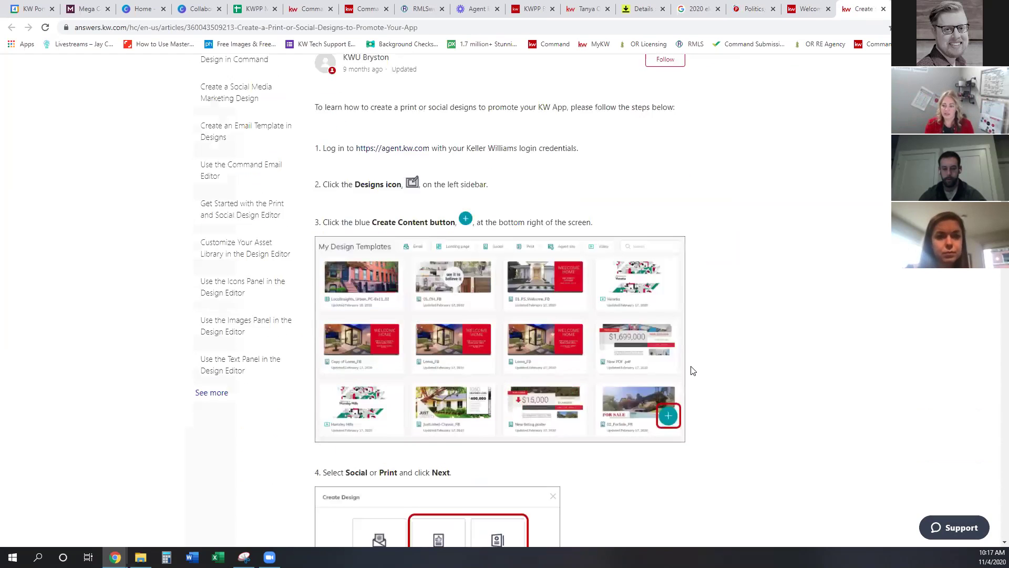
pyautogui.scroll(-7, 478, 394)
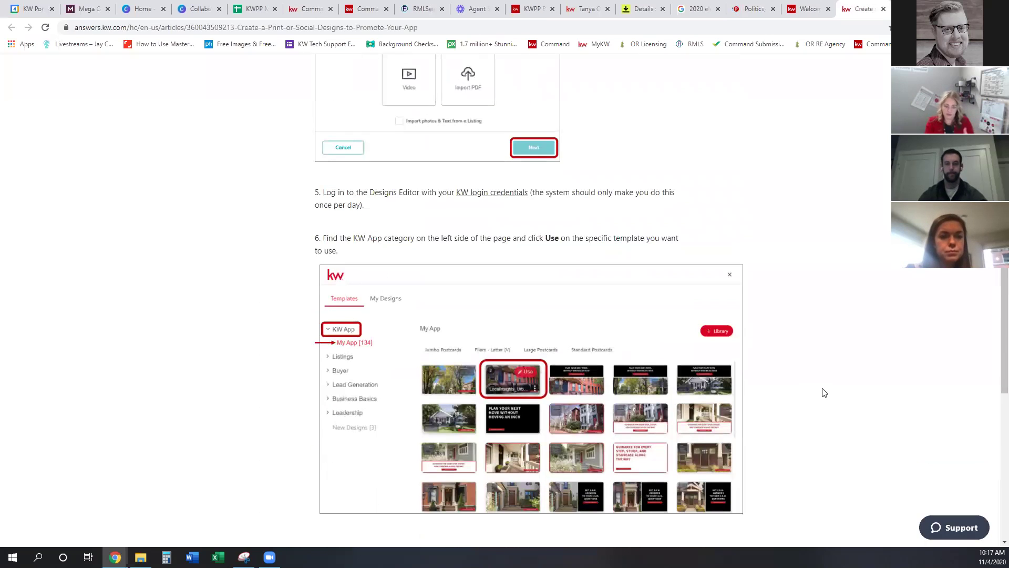
pyautogui.scroll(-3, 809, 388)
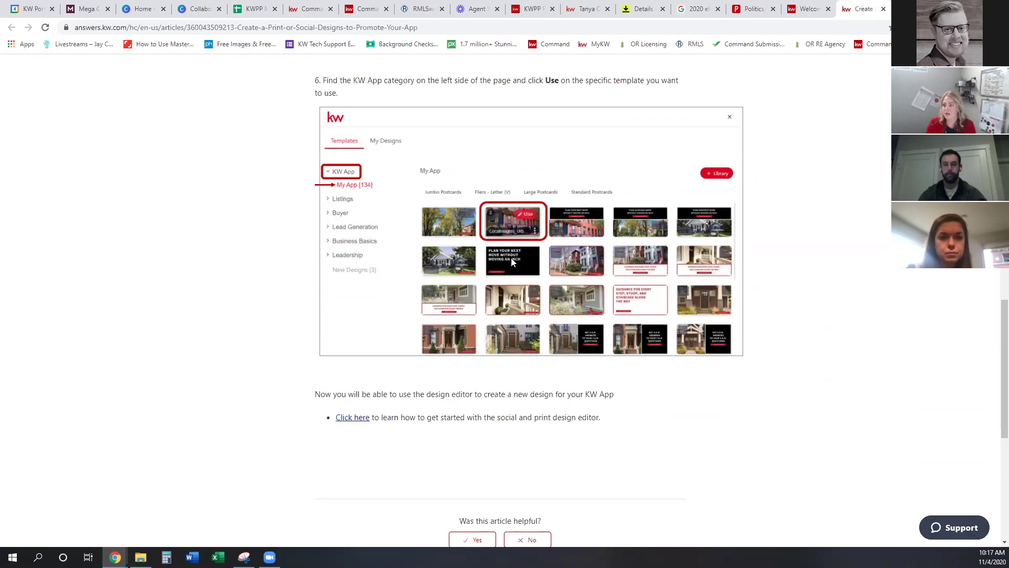
# - Back on the training page, expand Database for Teams and list Session 2: Manage the Team Database's ten lessons
pyautogui.click(821, 15)
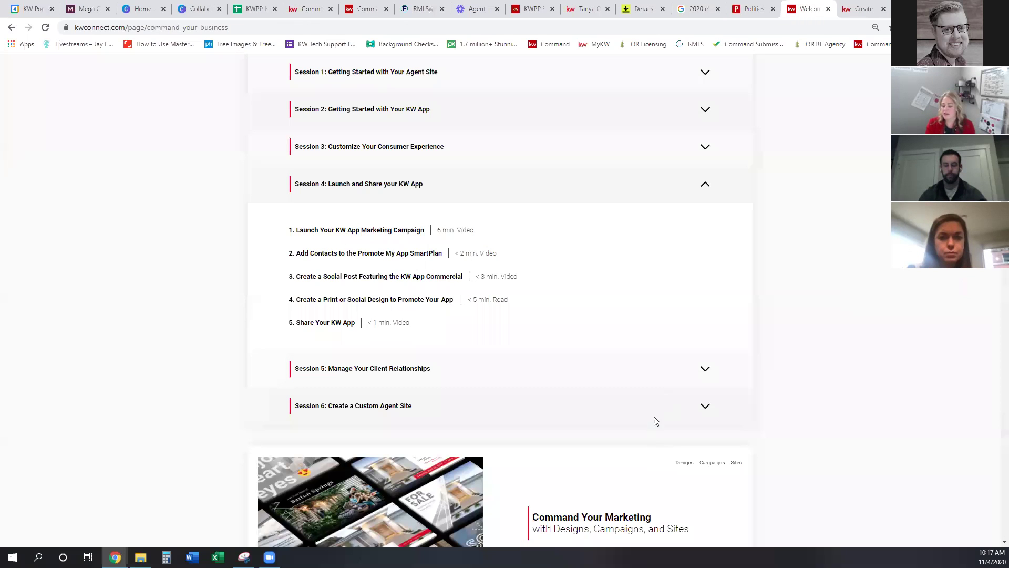
pyautogui.scroll(-10, 762, 366)
pyautogui.scroll(-14, 763, 362)
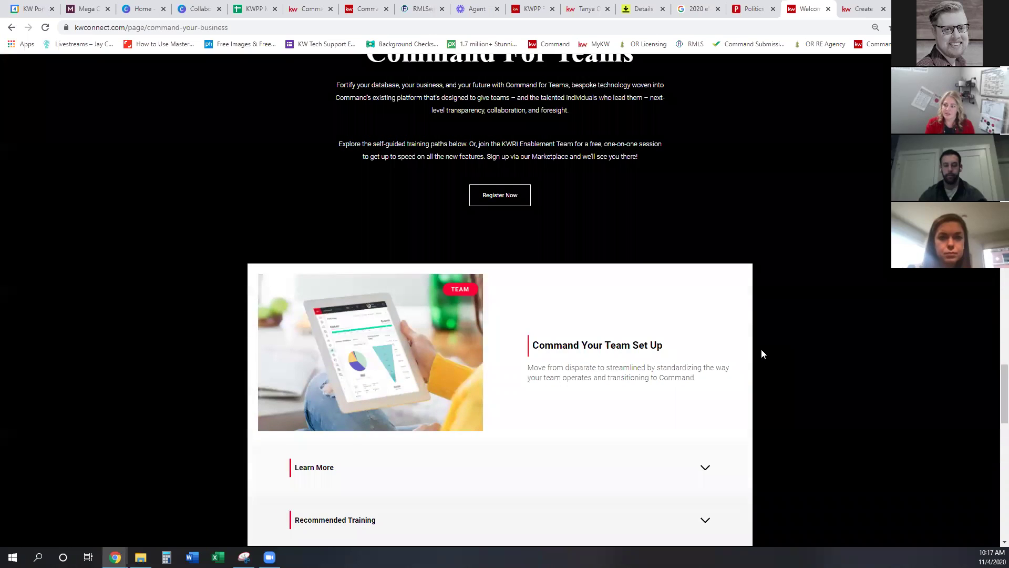
pyautogui.scroll(-3, 761, 350)
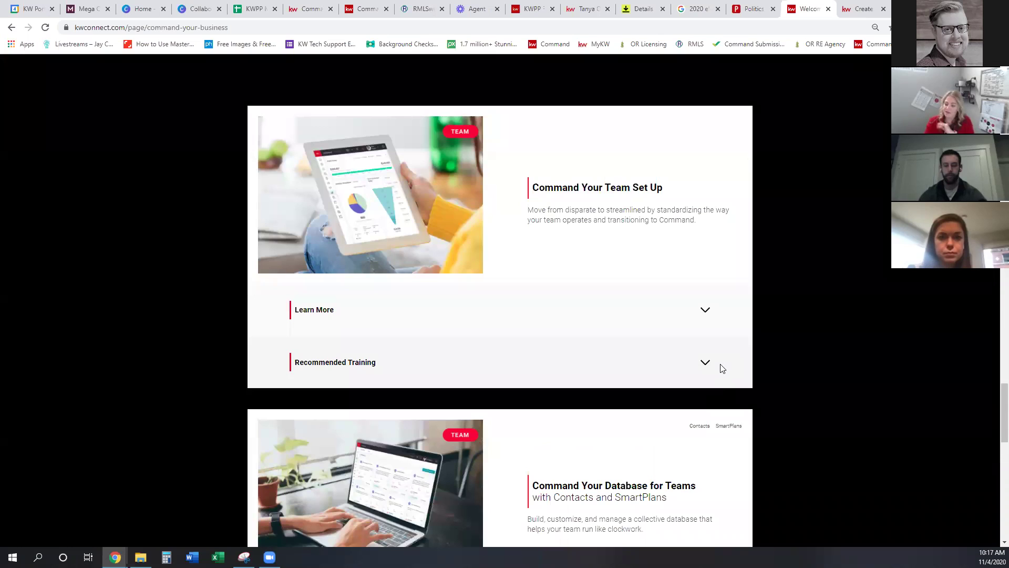
pyautogui.scroll(-7, 721, 368)
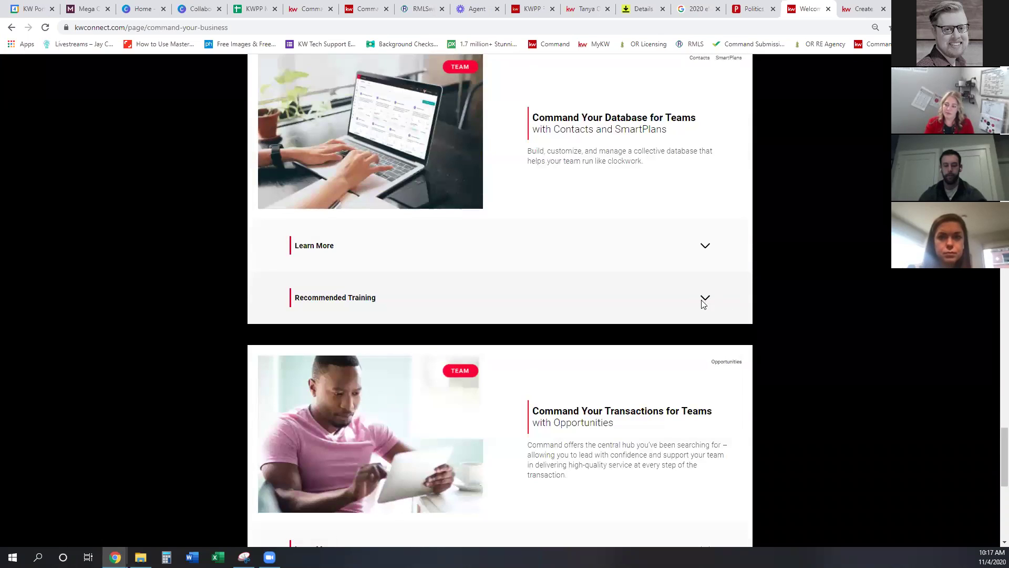
pyautogui.click(703, 303)
pyautogui.scroll(-2, 713, 346)
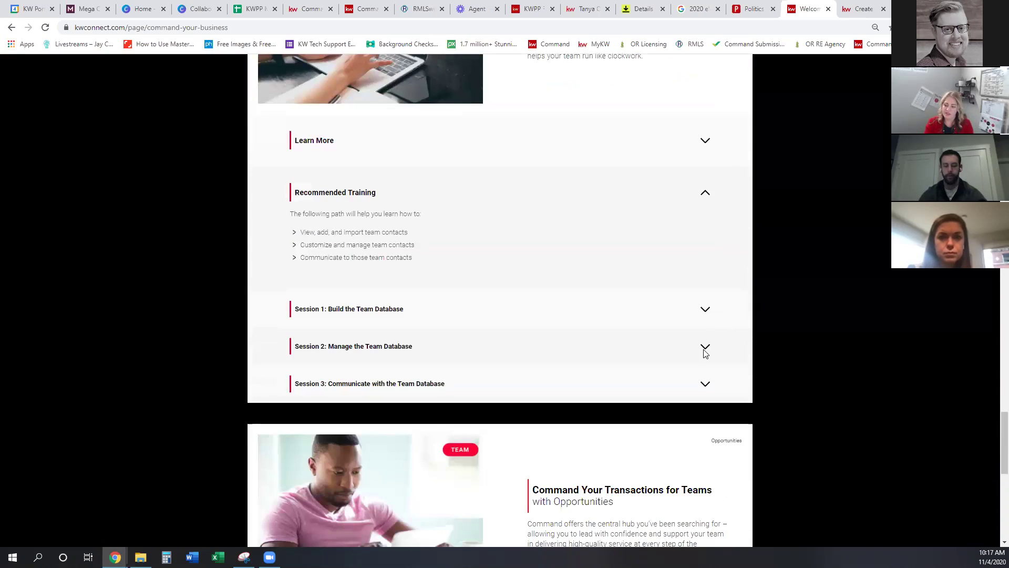
pyautogui.click(704, 347)
pyautogui.scroll(-4, 576, 392)
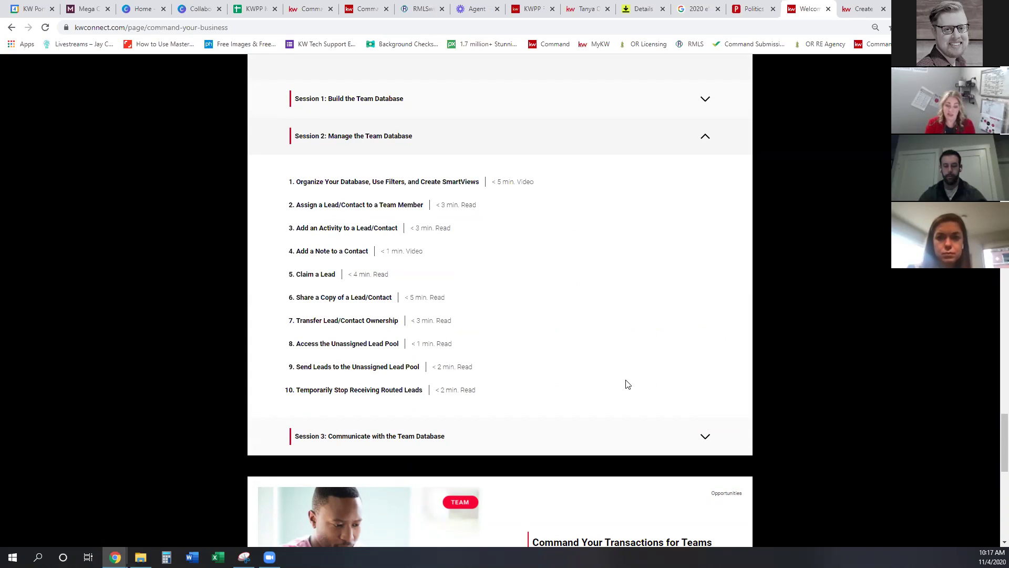
pyautogui.scroll(10, 626, 385)
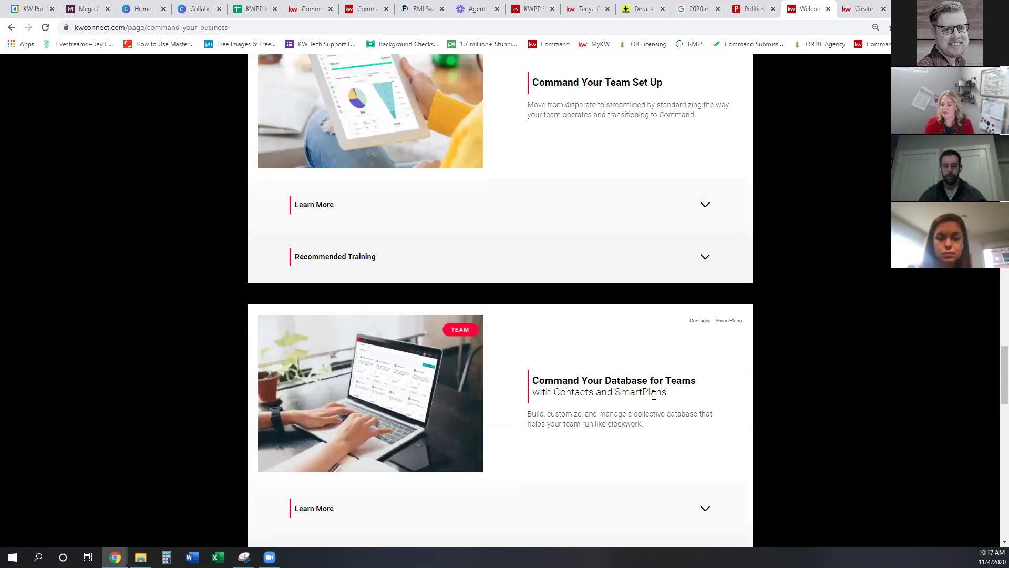
pyautogui.scroll(5, 602, 333)
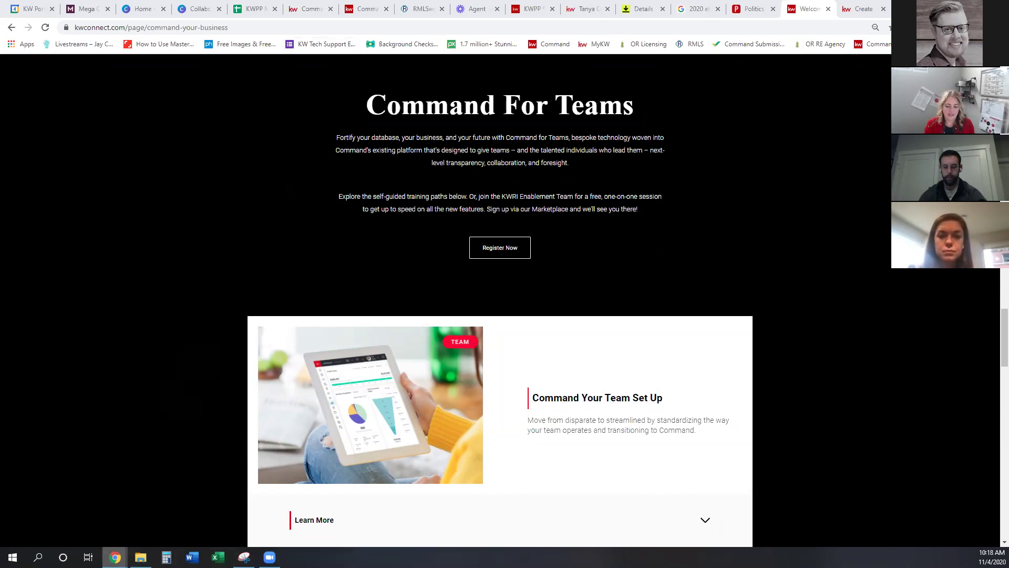
# - Bring the KW Answers window forward, then switch to the Console | Settings tab with Ctrl+Tab
pyautogui.moveTo(115, 556)
pyautogui.click(267, 524)
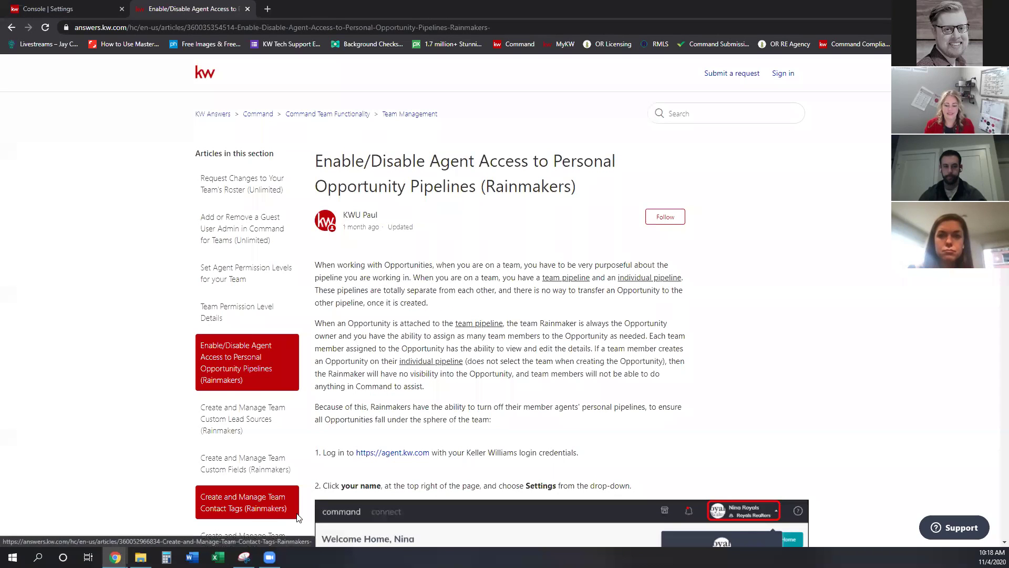
pyautogui.hotkey('ctrl', 'Tab')
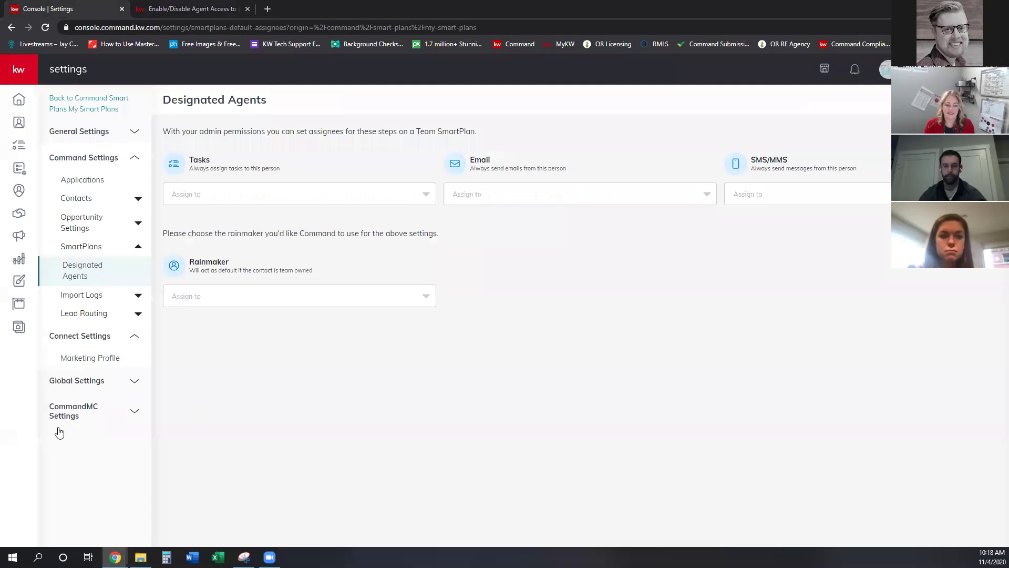